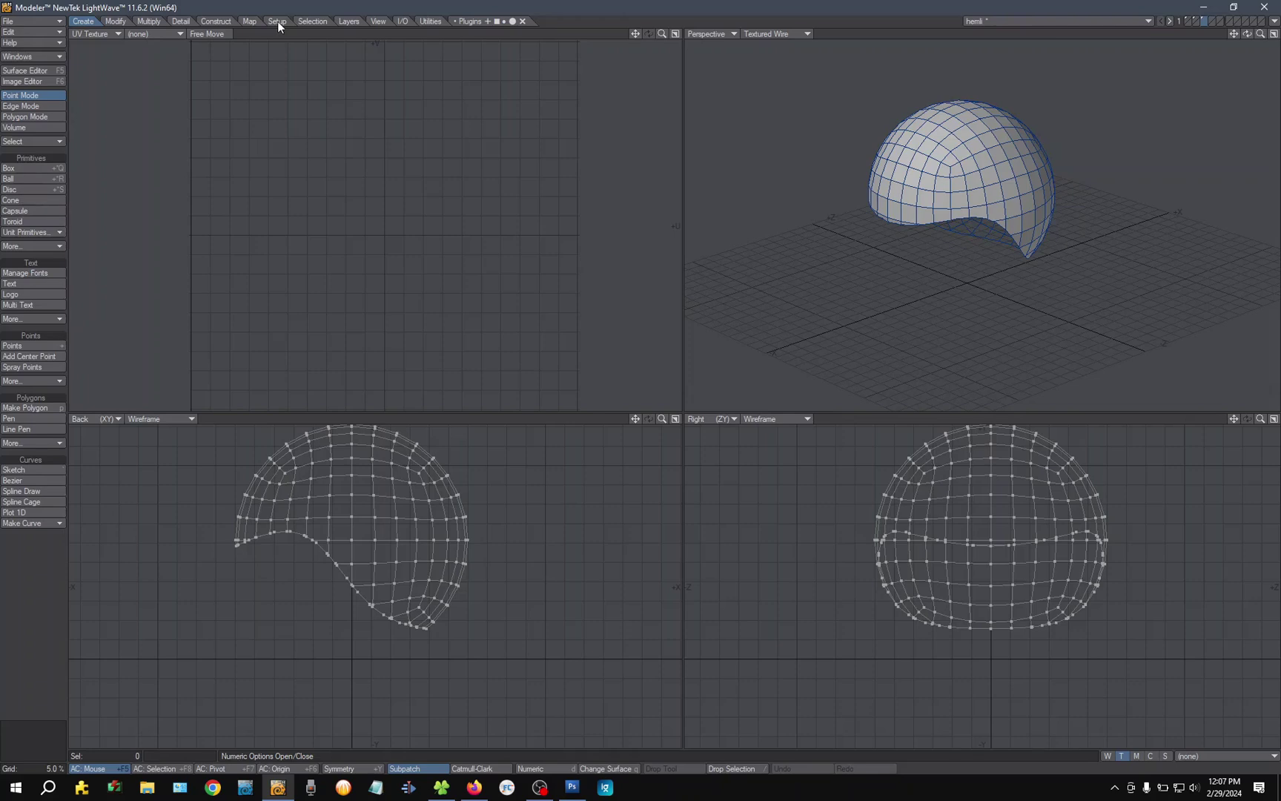
Step: Run ABF UV Unwrap on the helmet, then undo that first layout
click(250, 21)
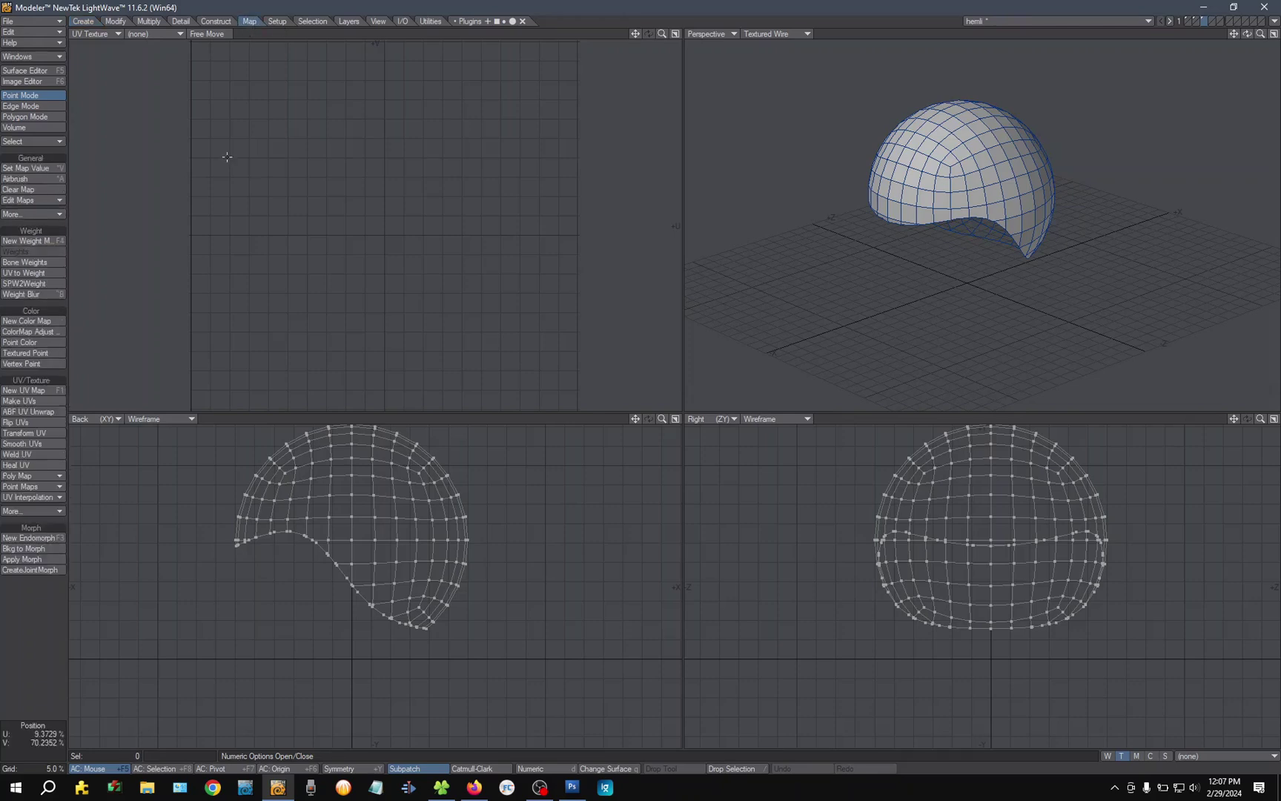
click(40, 411)
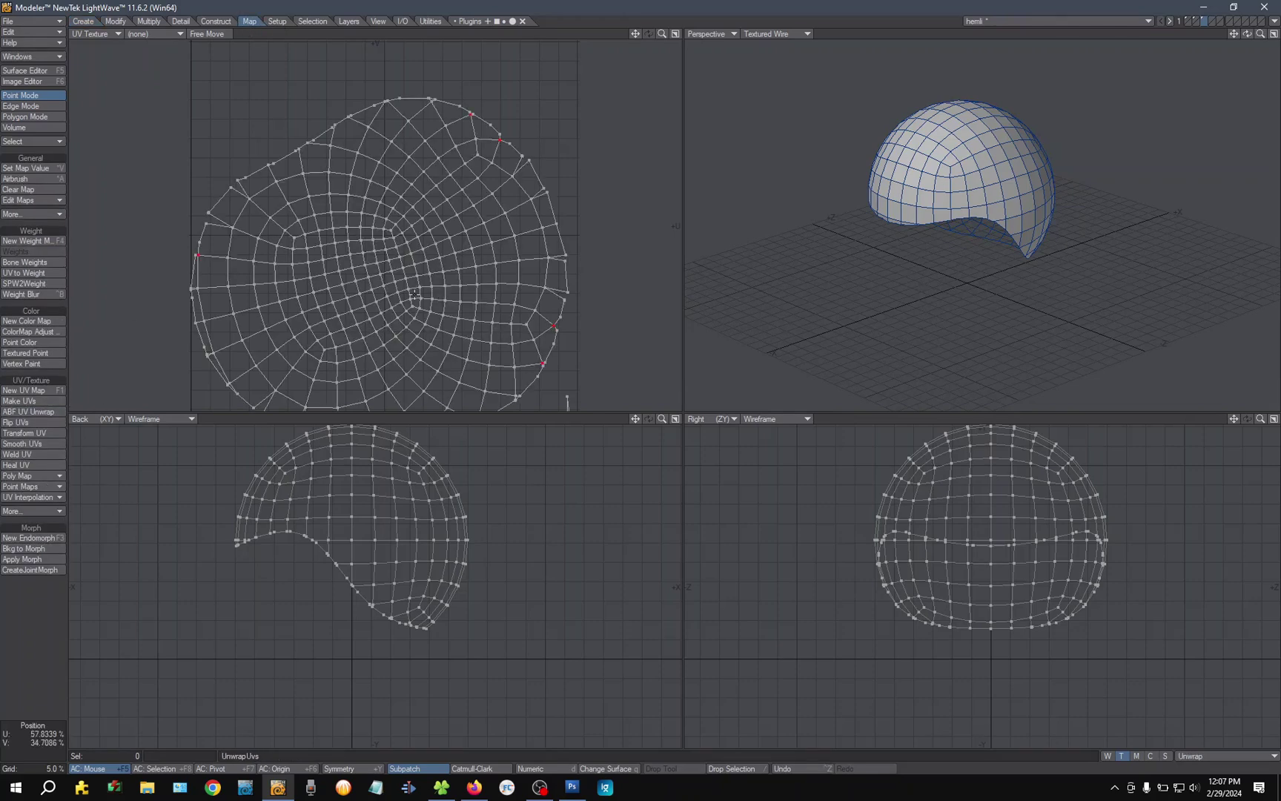
scroll(467, 324, down, 1)
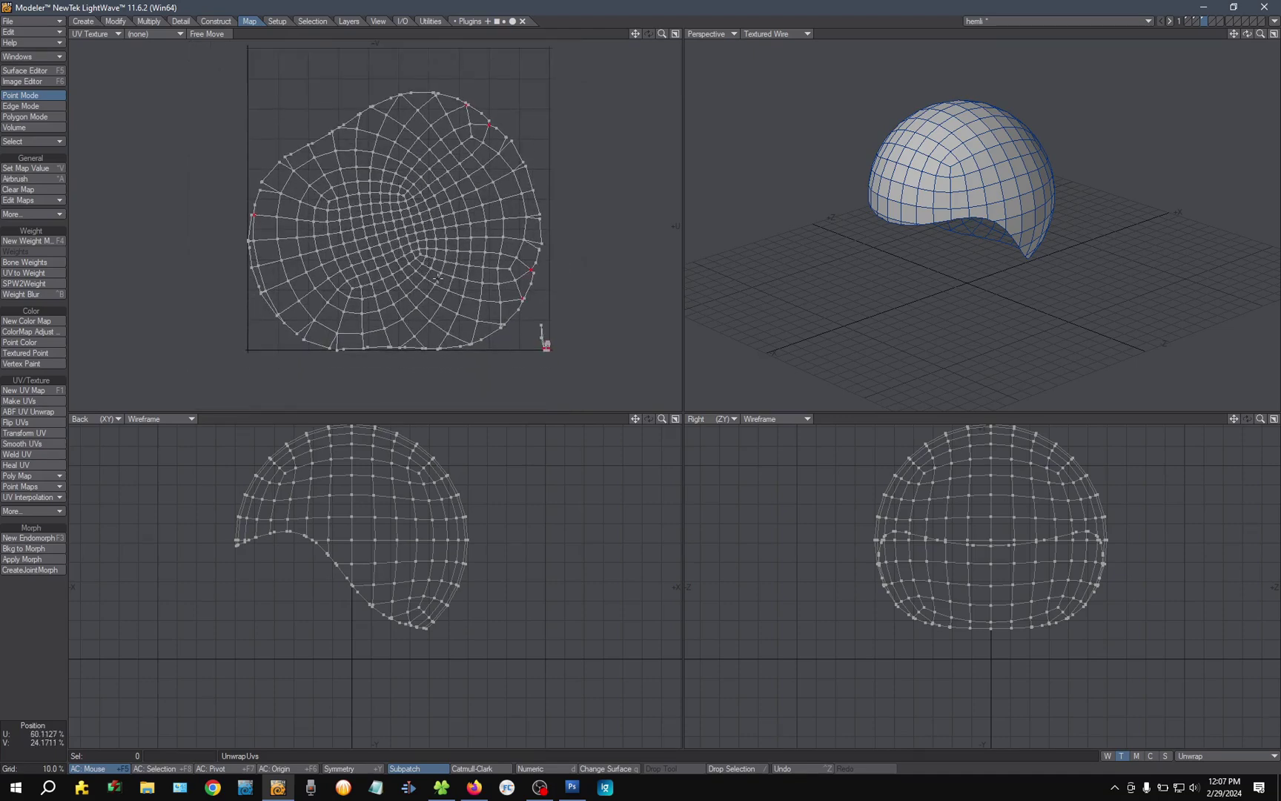
key(ctrl+z)
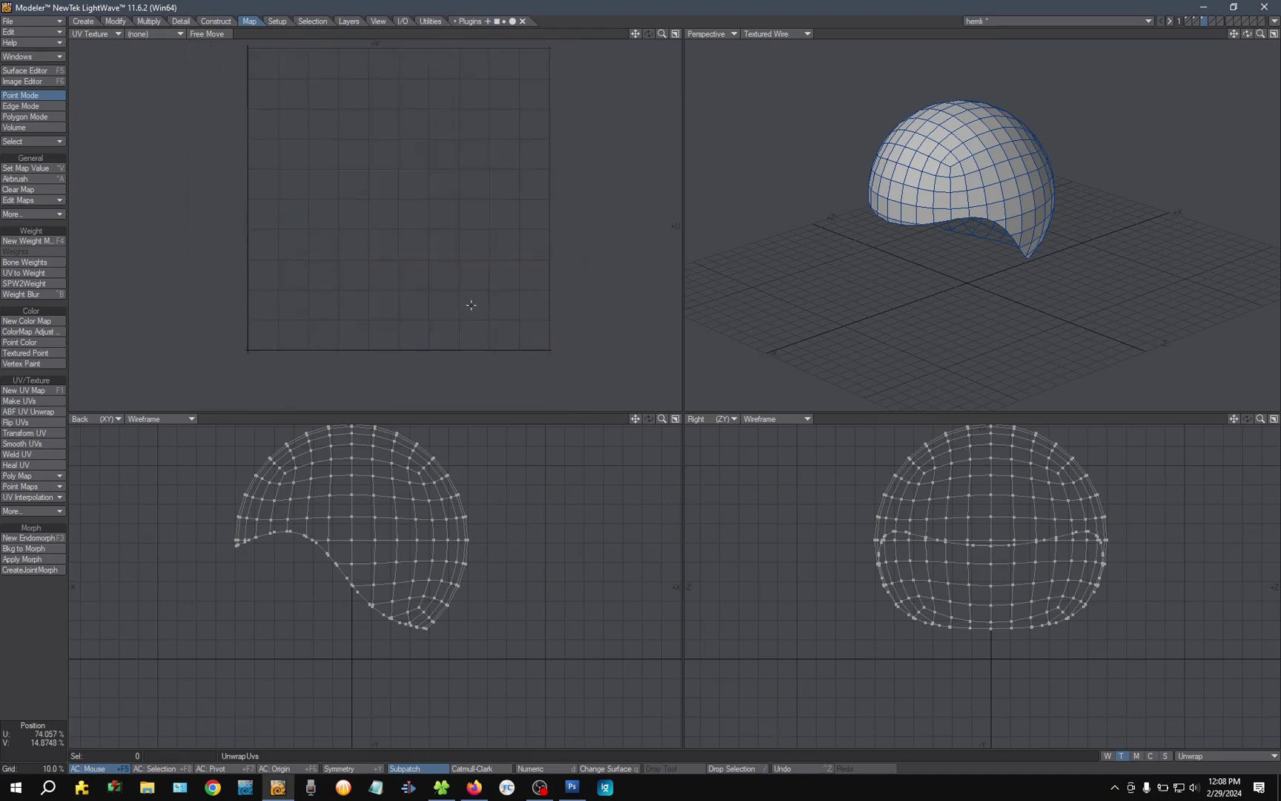
Step: Merge the 24 duplicate points (Fixed, 1 mm) and run ABF UV Unwrap again
key(m)
key(Return)
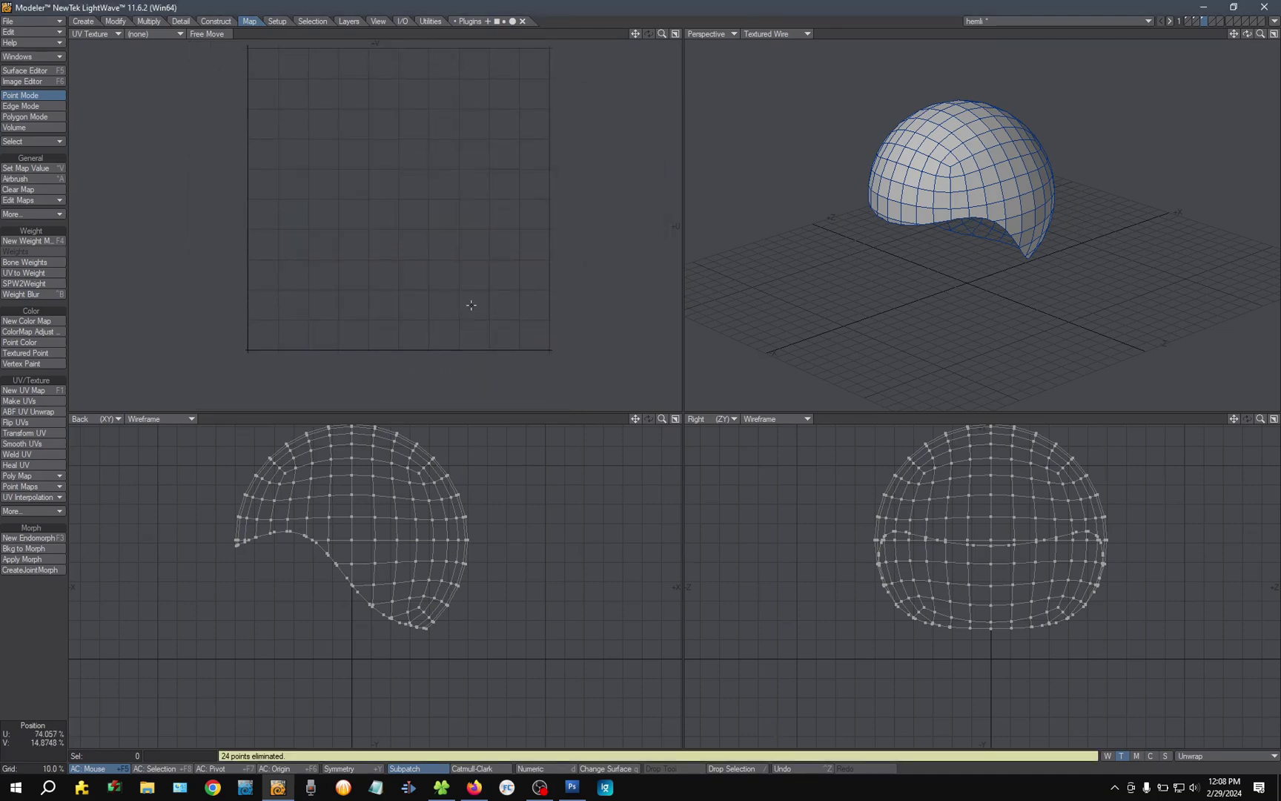
click(30, 412)
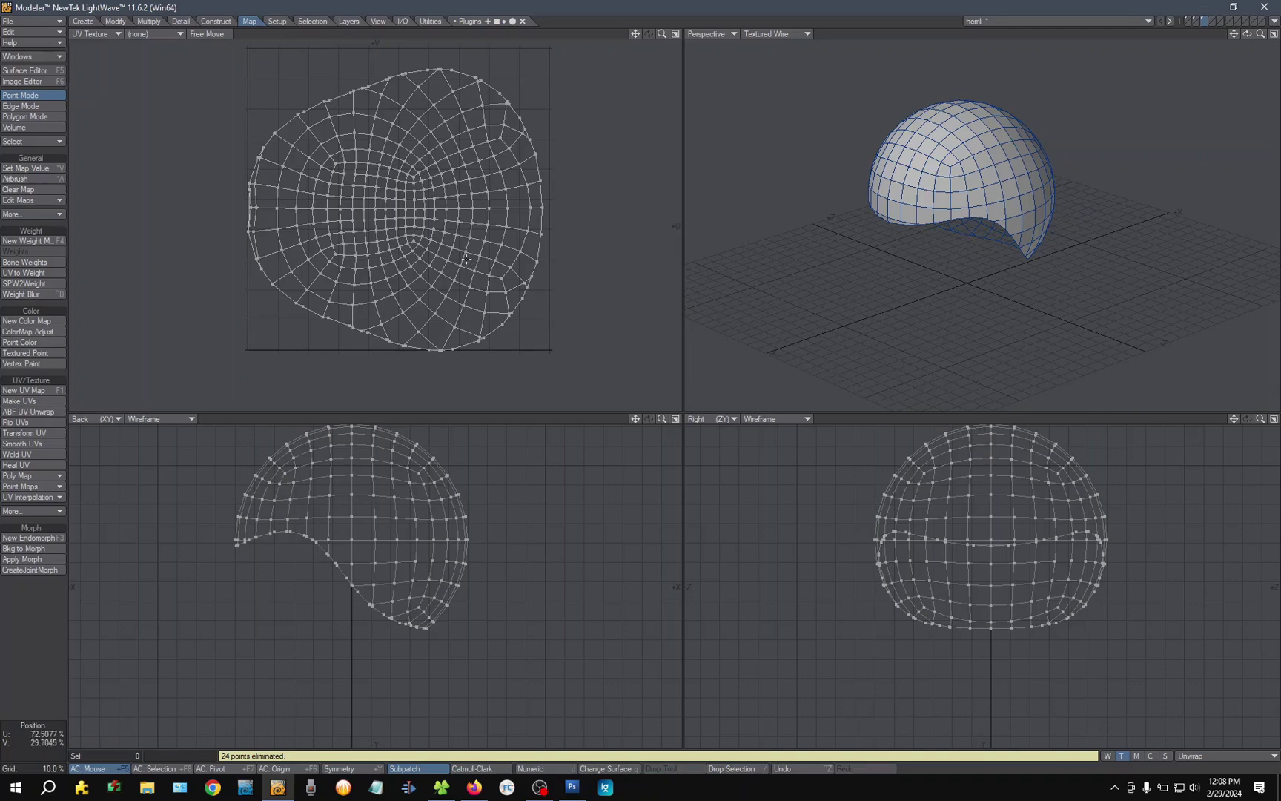
Step: Map the helmet's uv gray.png Color texture through the Unwrap UV map and check it
key(F5)
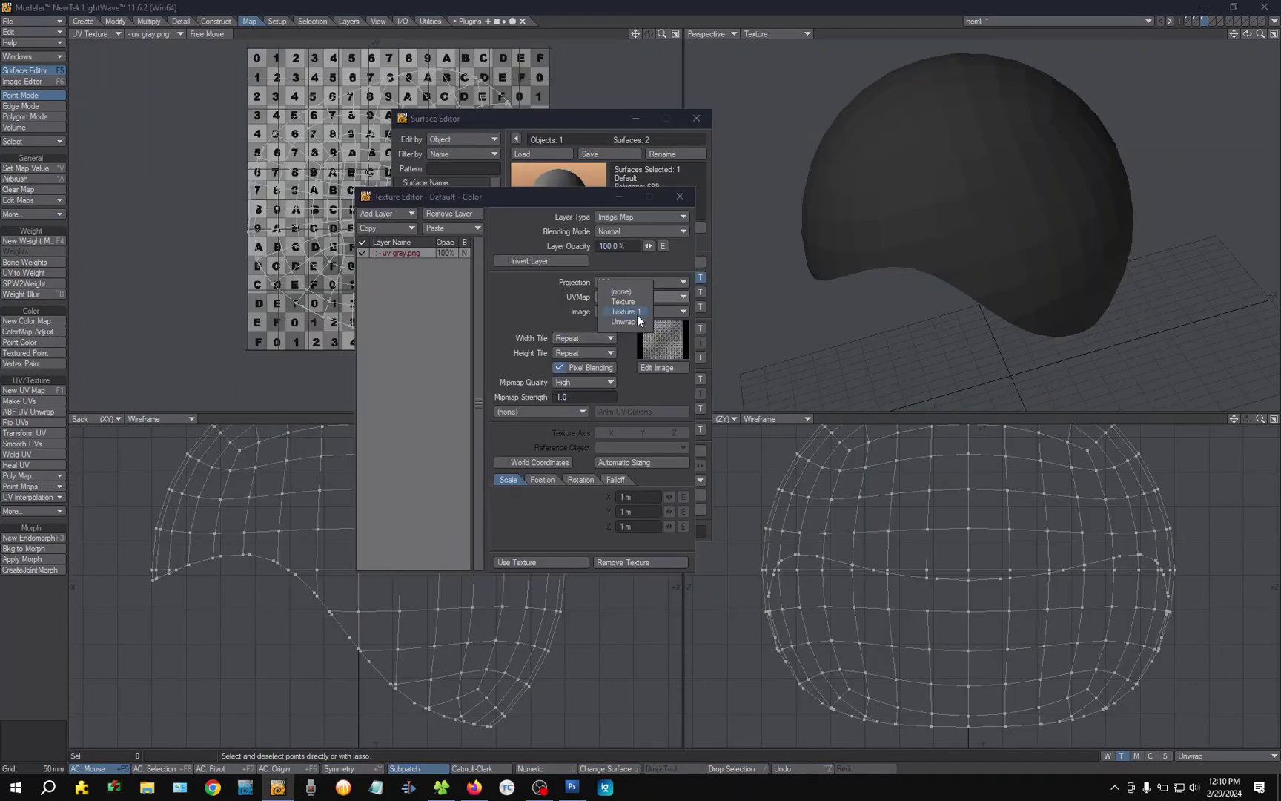
click(632, 321)
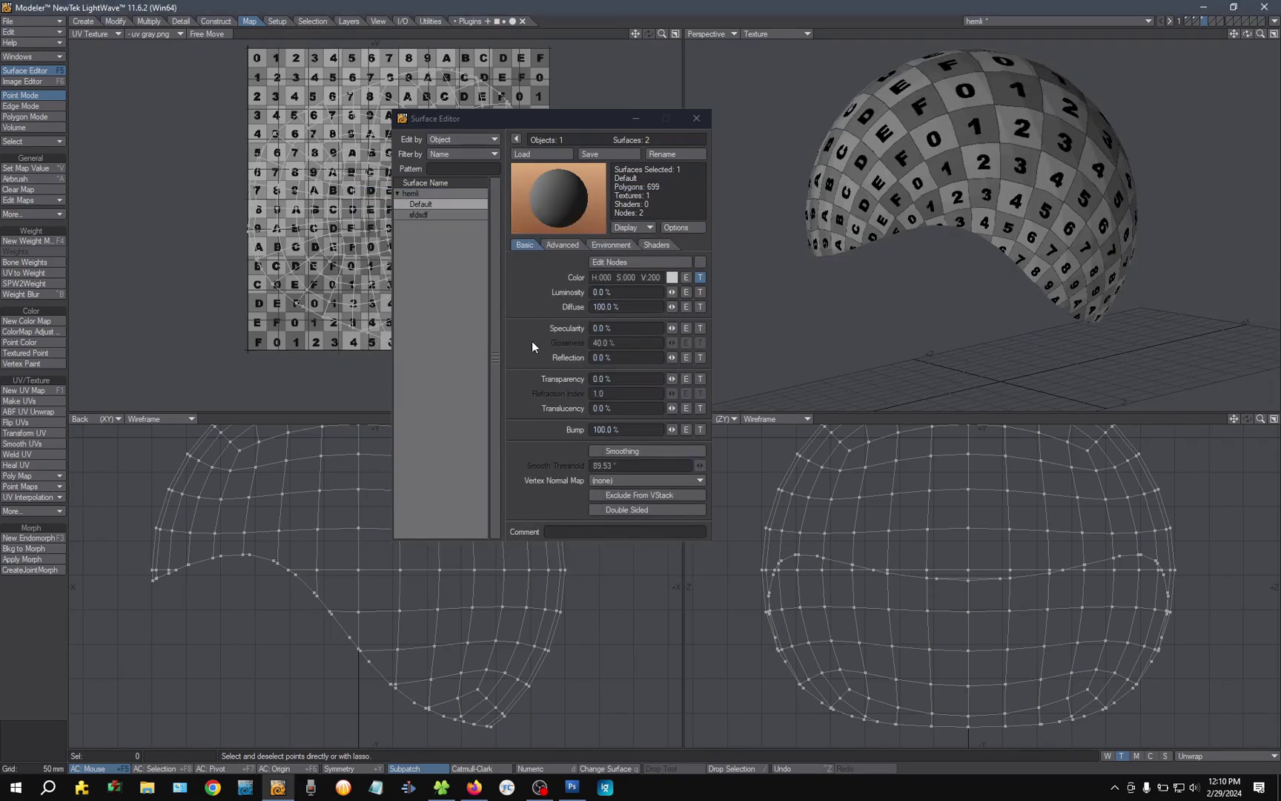
alt+drag(944, 165, 1037, 129)
click(696, 119)
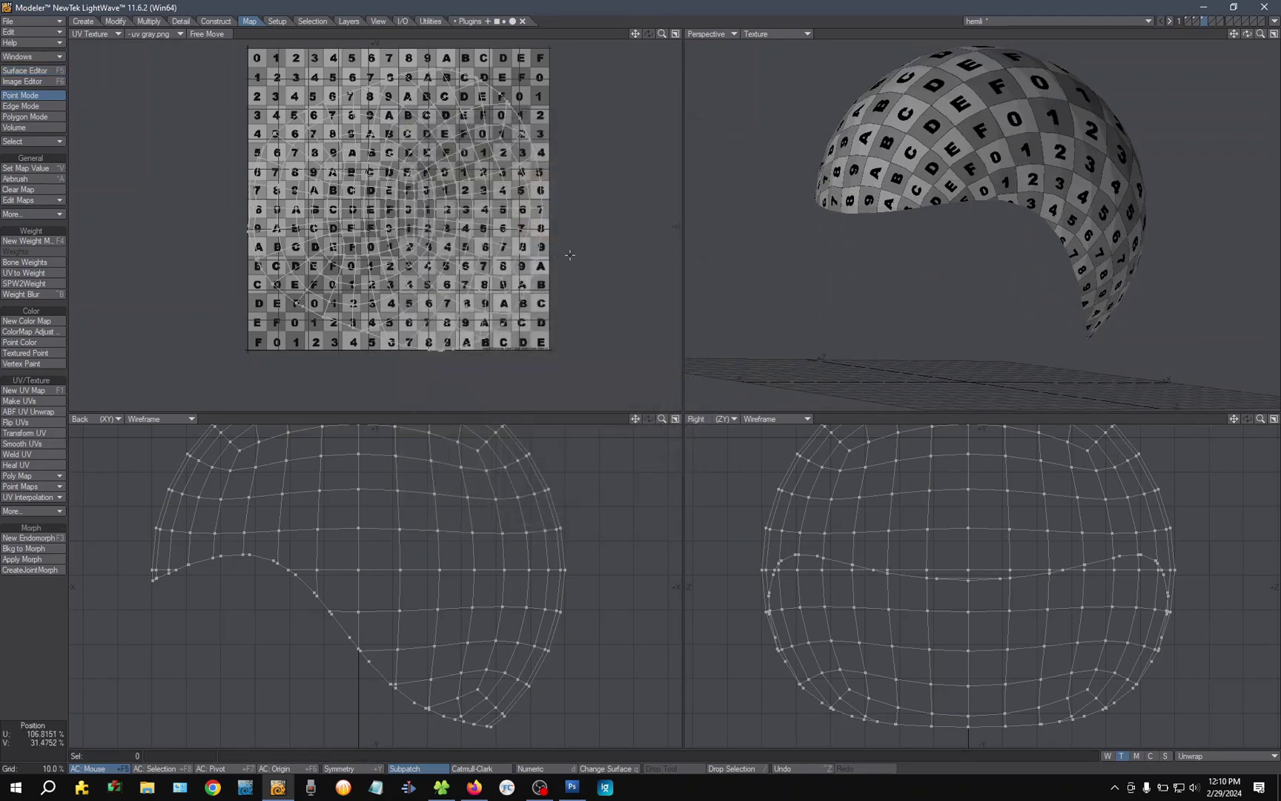
Step: Undo the unwrap and rebuild the Unwrap map with plg_Make_UV_Edit's Make UV
key(shift+minus)
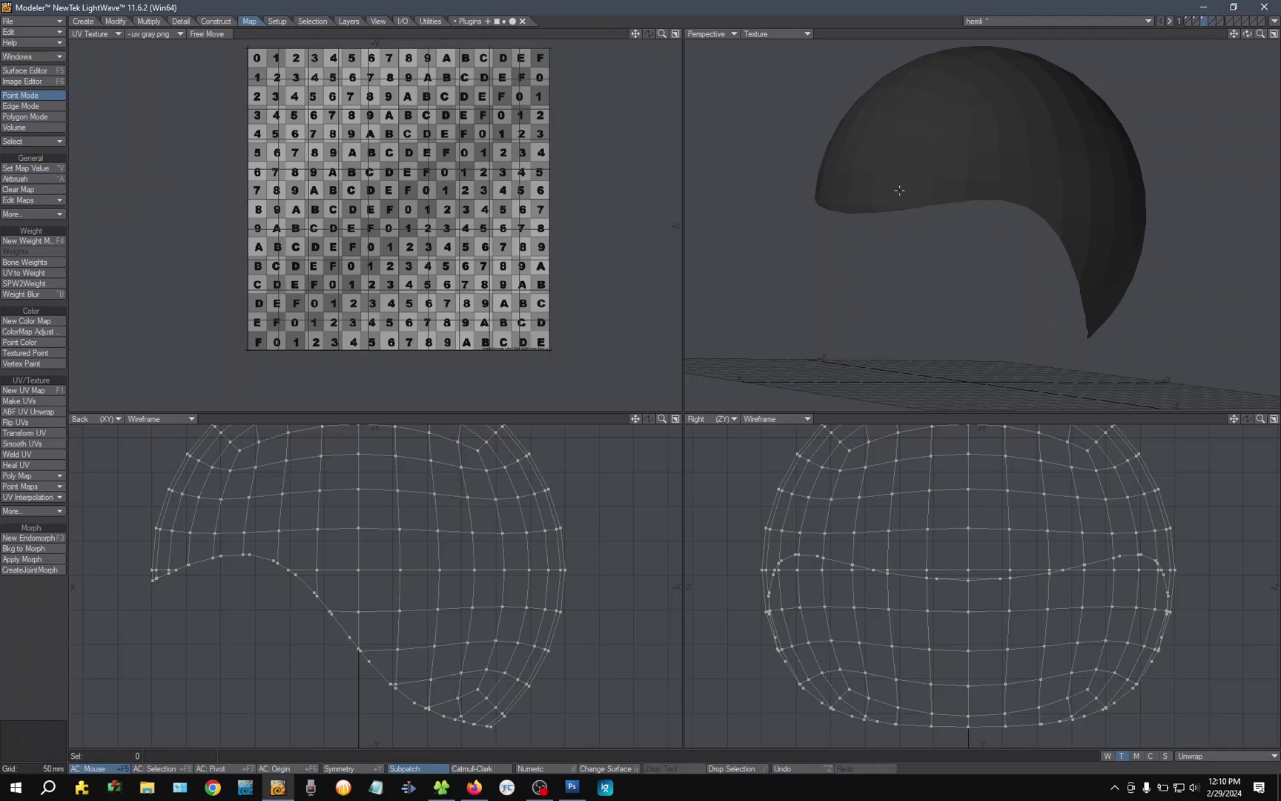
click(471, 21)
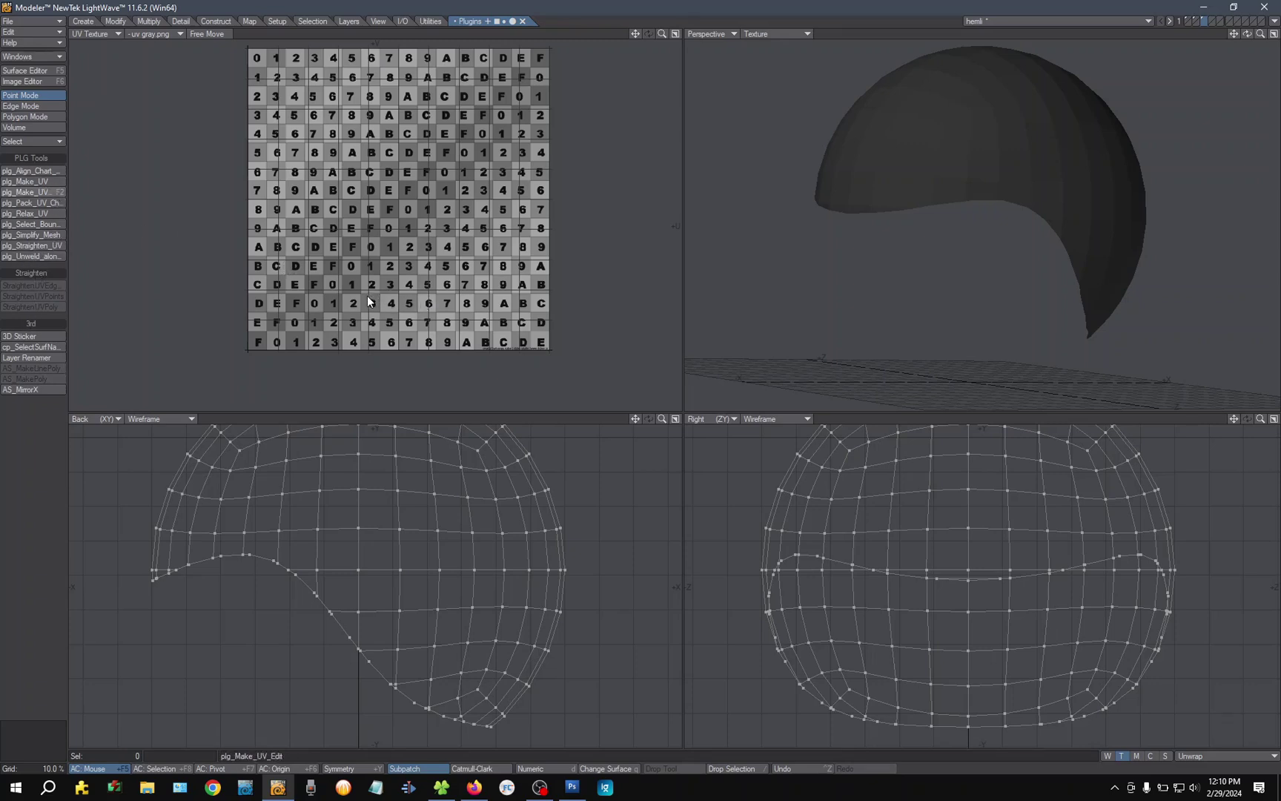
key(F2)
key(n)
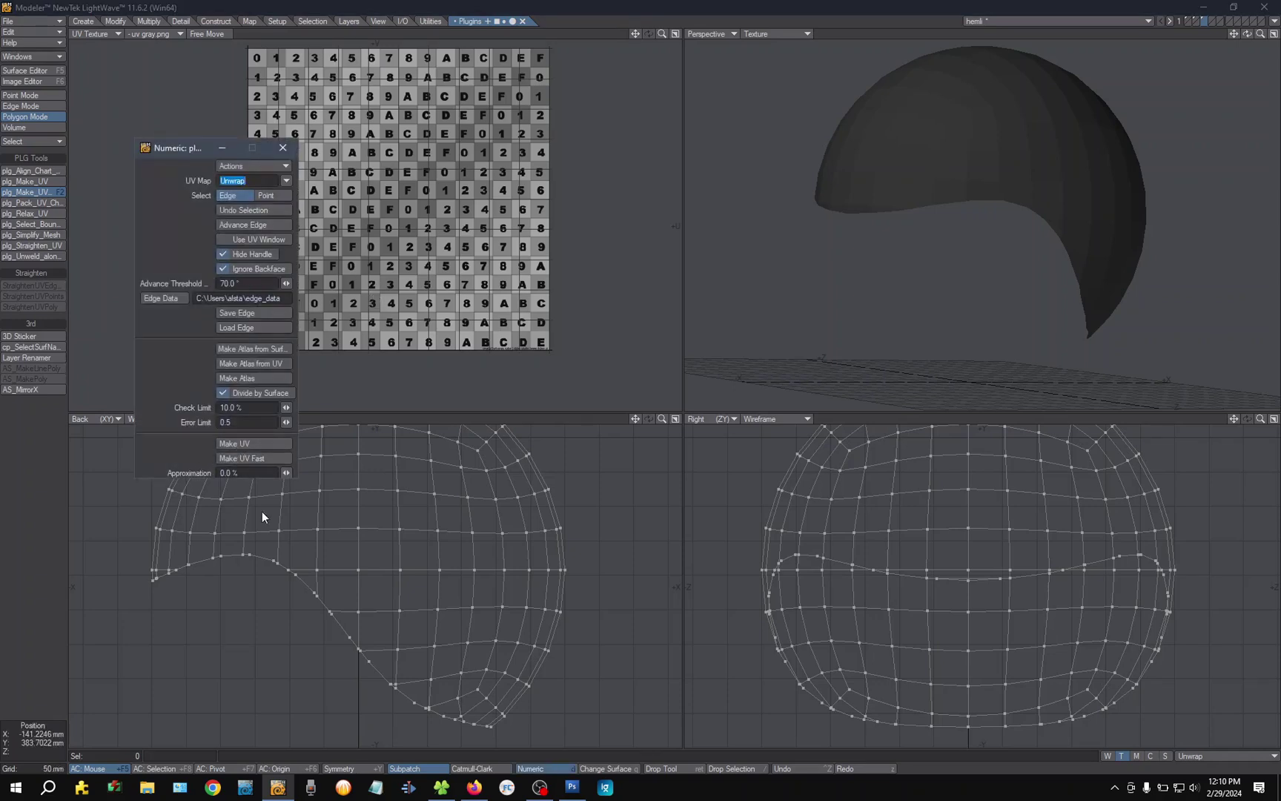
click(233, 446)
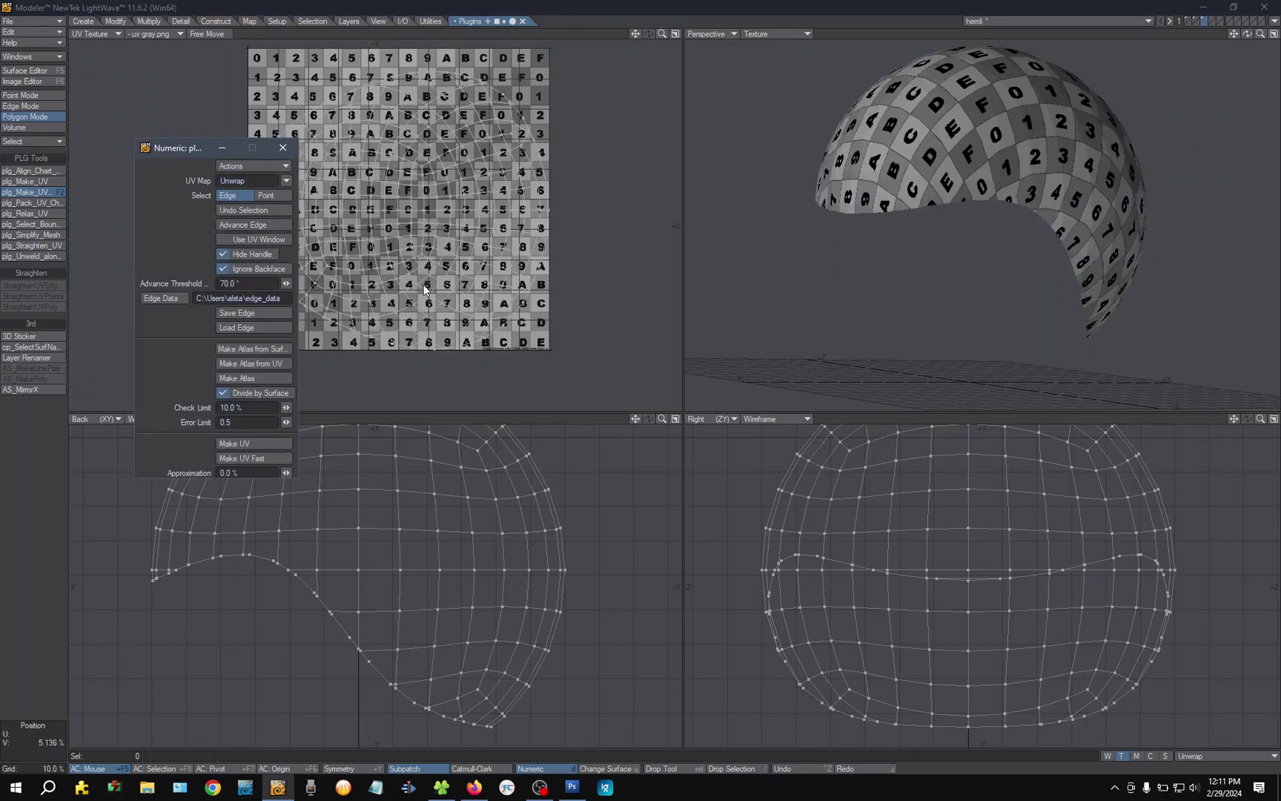
alt+drag(1027, 182, 1008, 126)
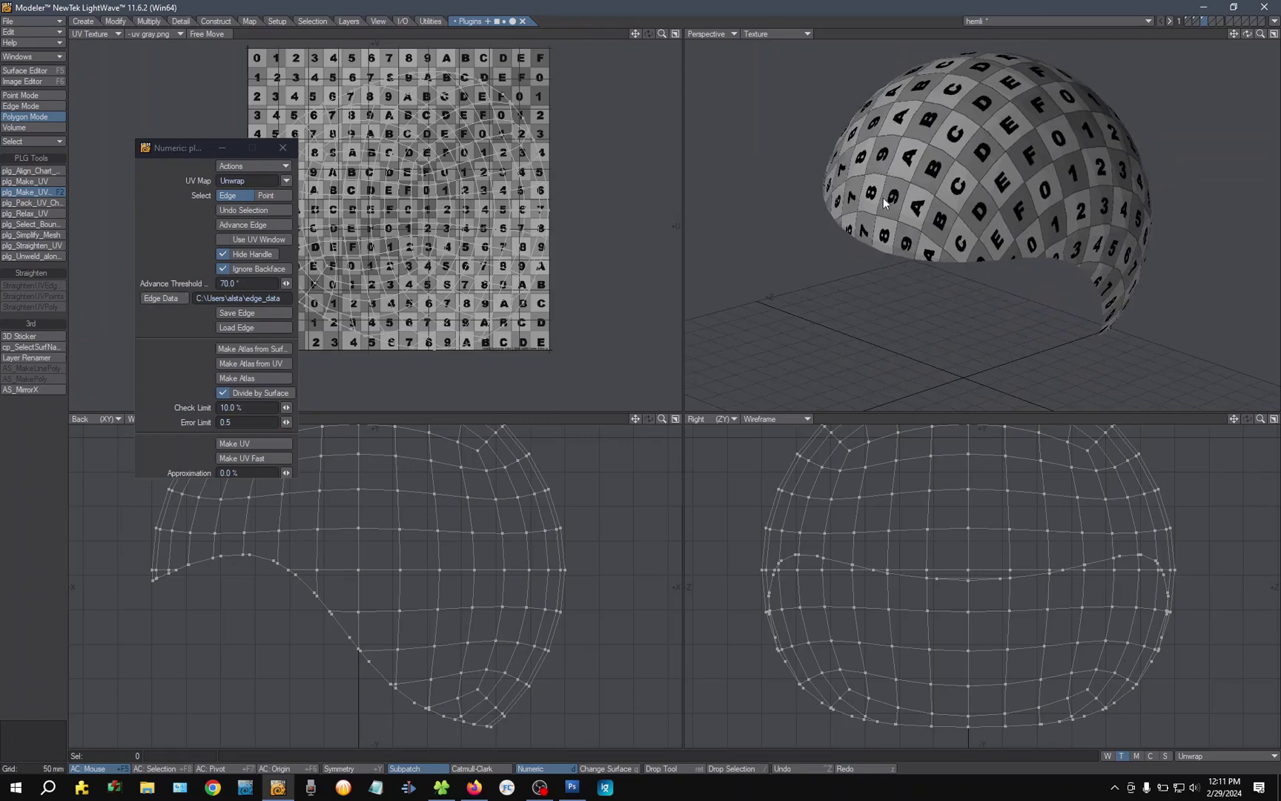
click(282, 147)
Step: Set the UV view's backdrop image to (none) and inspect the helmet's underside opening
alt+drag(736, 202, 978, 260)
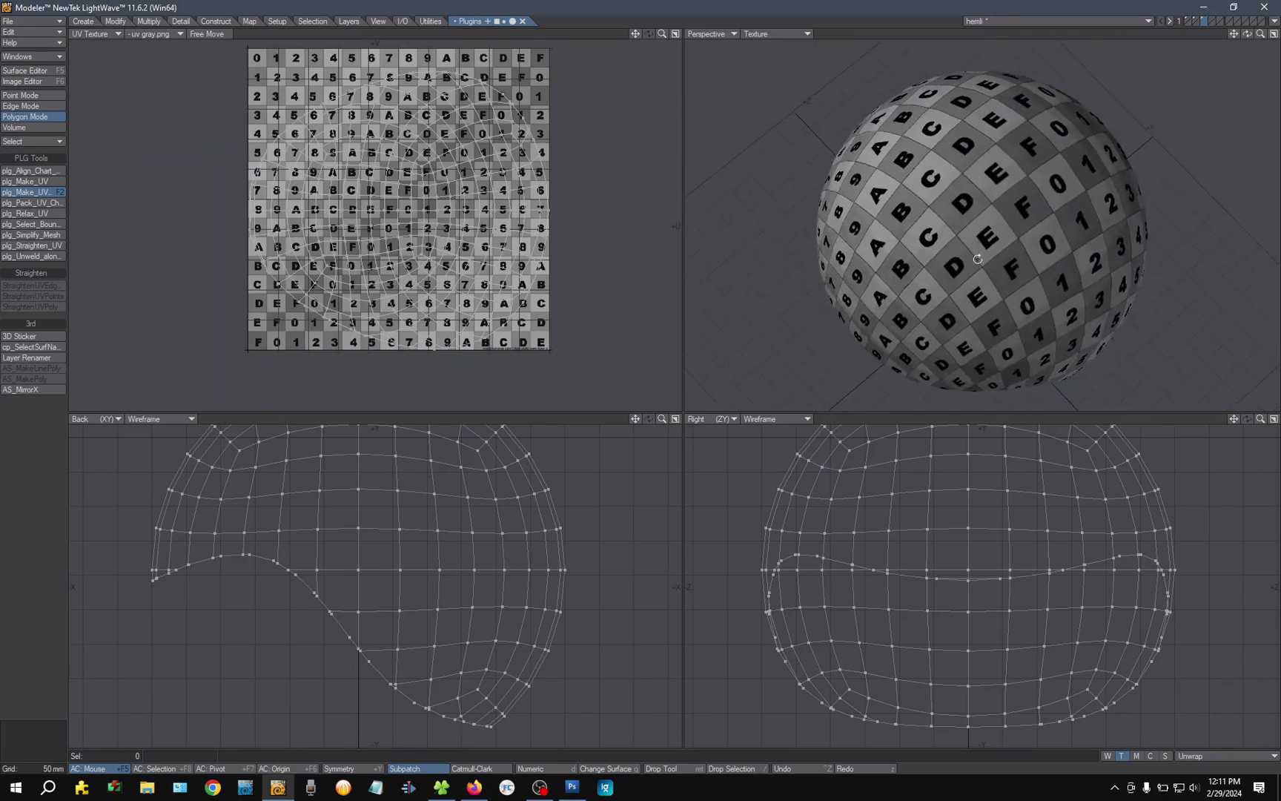
click(163, 34)
click(164, 25)
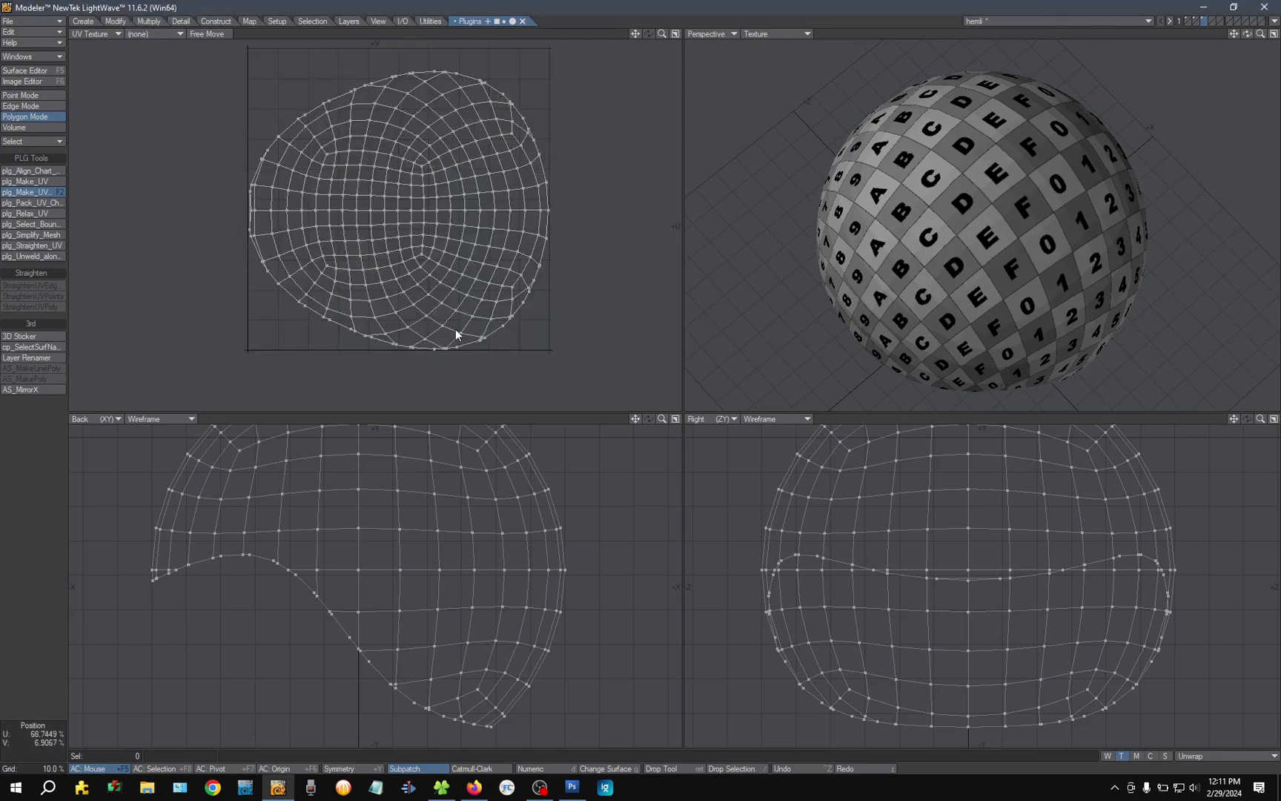
alt+drag(930, 280, 1001, 177)
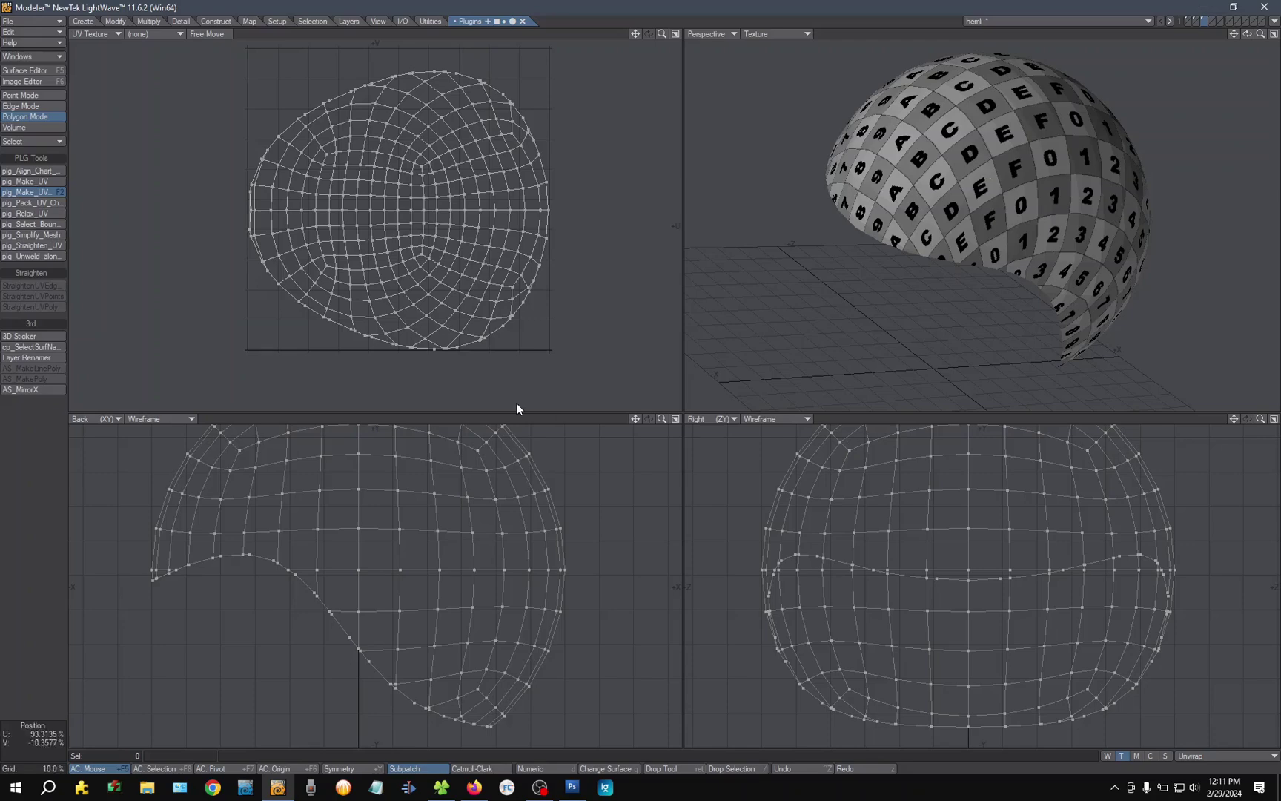
click(474, 787)
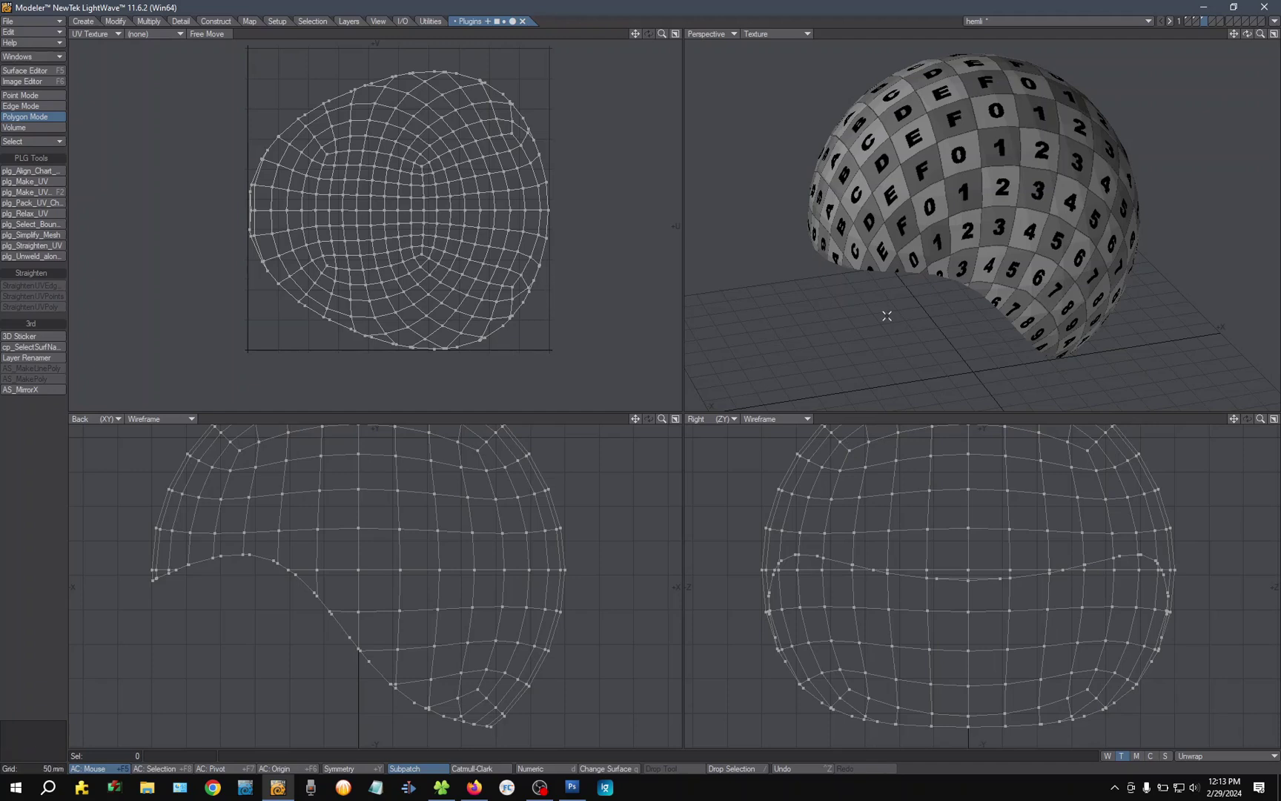
Step: Create a new planar UV map named Side projected along the Z axis
click(1207, 757)
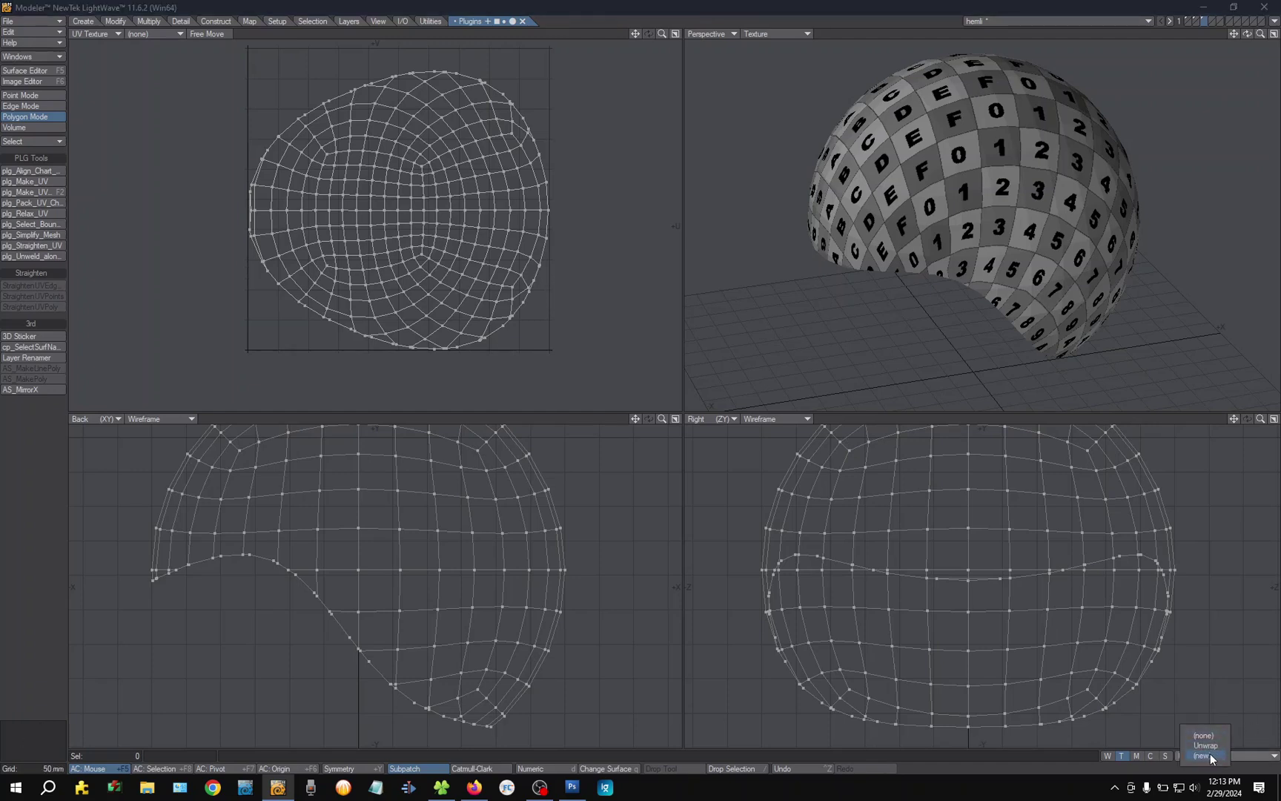
click(1211, 755)
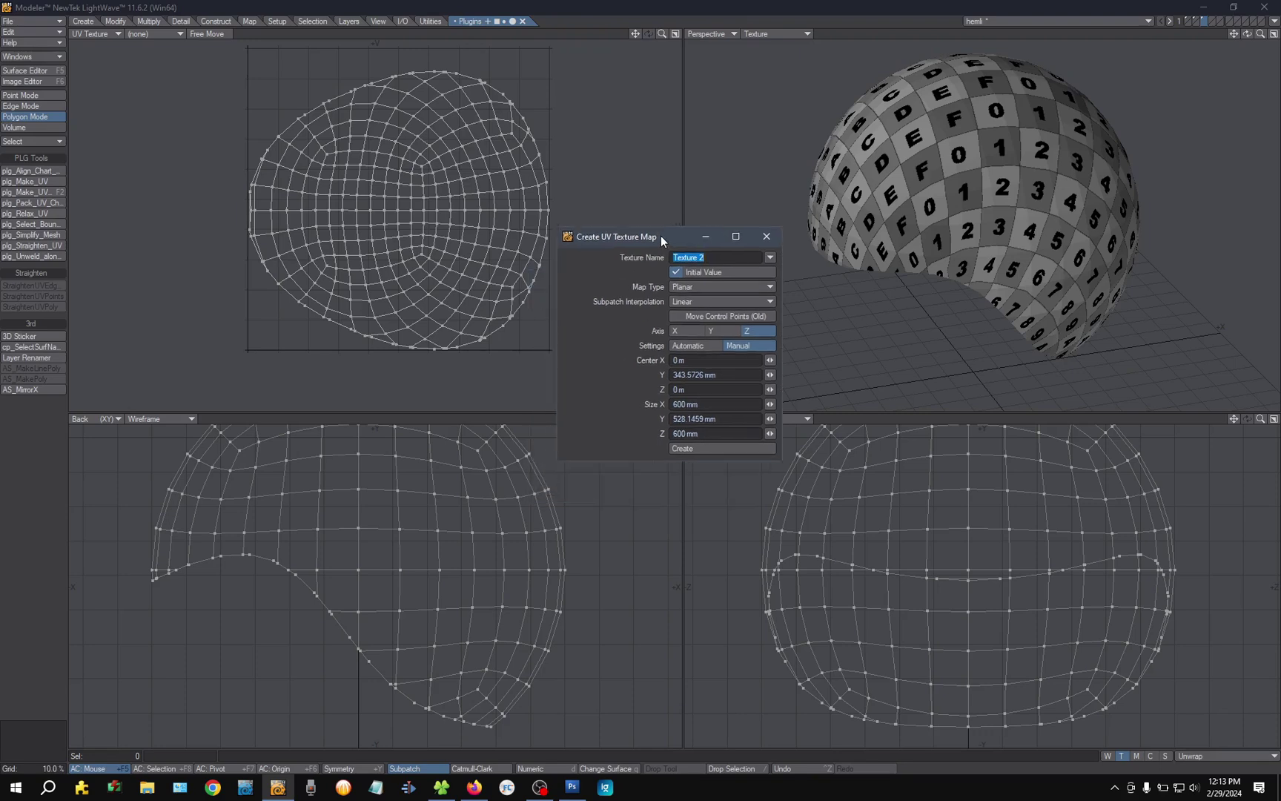
drag(662, 238, 672, 186)
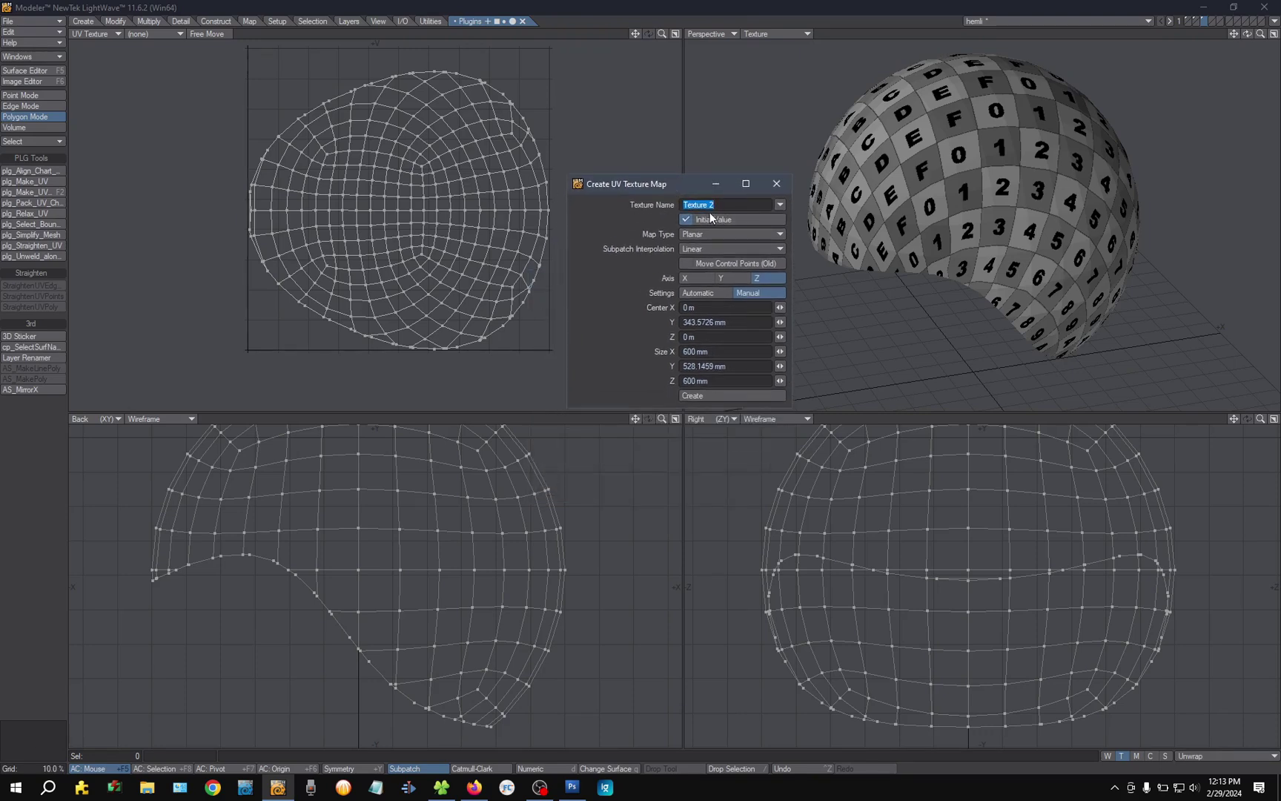
text(Side)
click(705, 395)
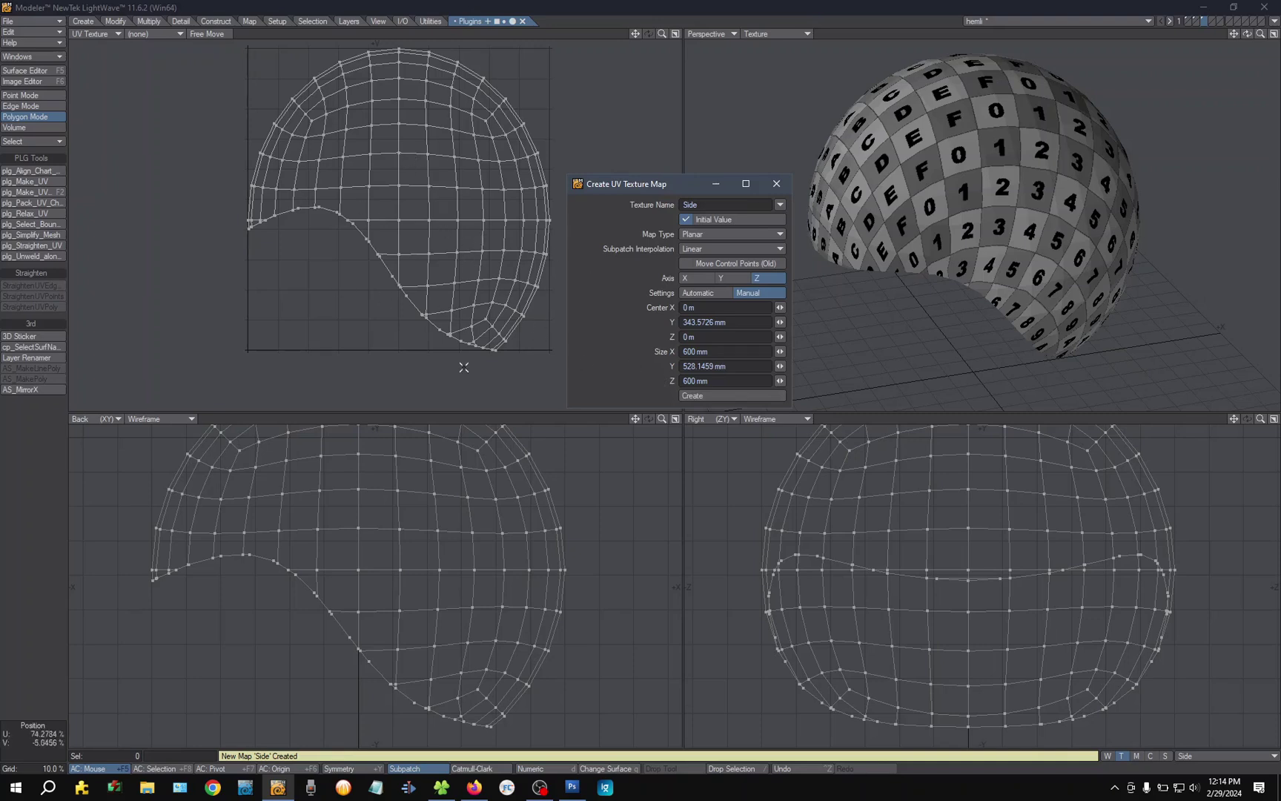
Step: Edit the Side map's Center and Size values and regenerate the projection
click(734, 324)
text(1)
key(Tab)
key(Tab)
key(Tab)
text(1)
key(Tab)
click(706, 397)
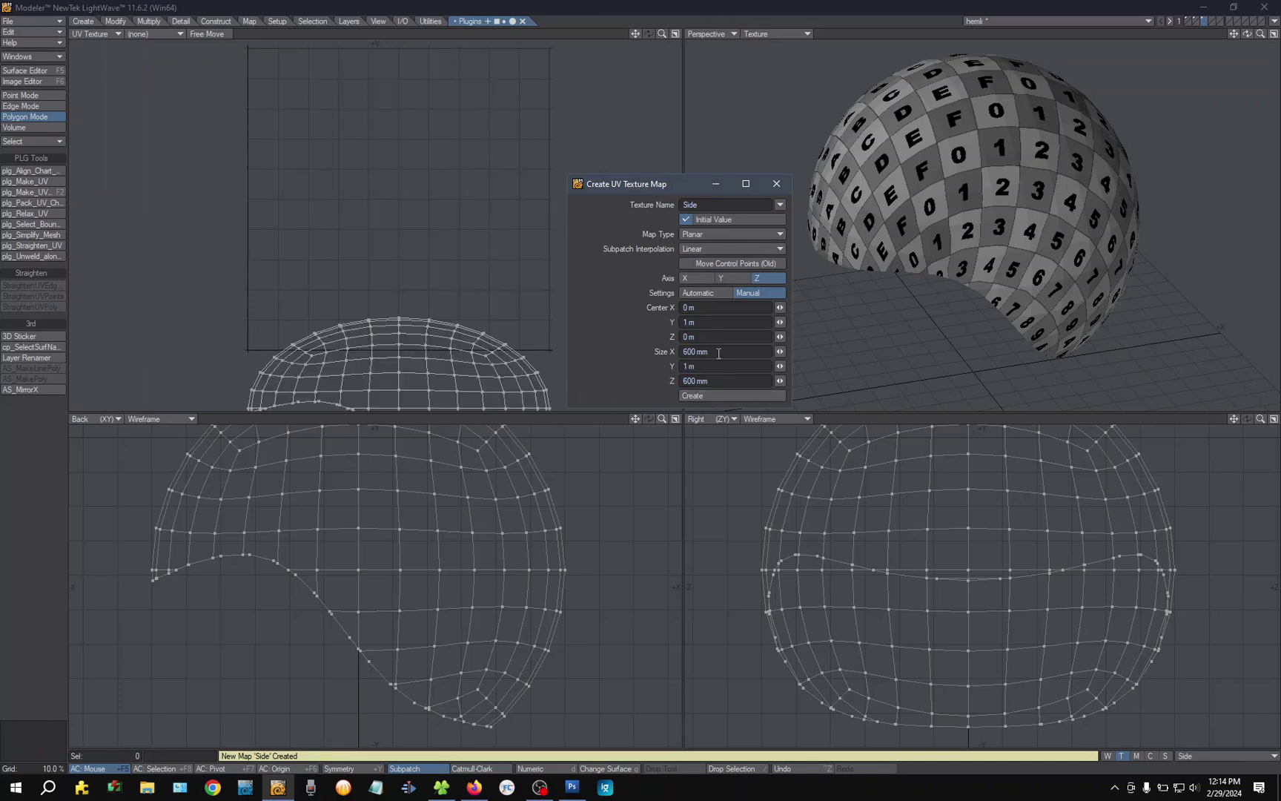
text(0)
key(Tab)
key(Tab)
click(707, 395)
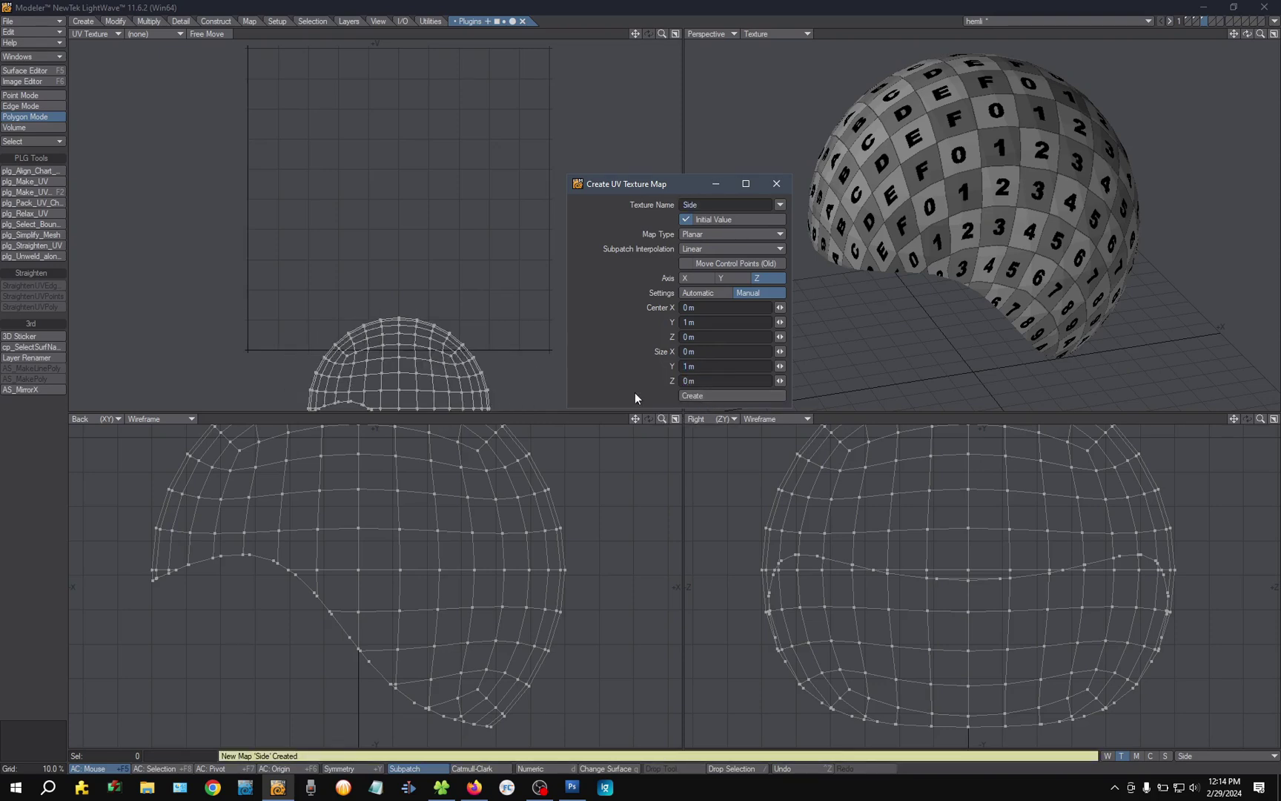
Step: Scale the Side UV layout to 138% and move it inside the UV square
alt+shift+drag(416, 372, 415, 313)
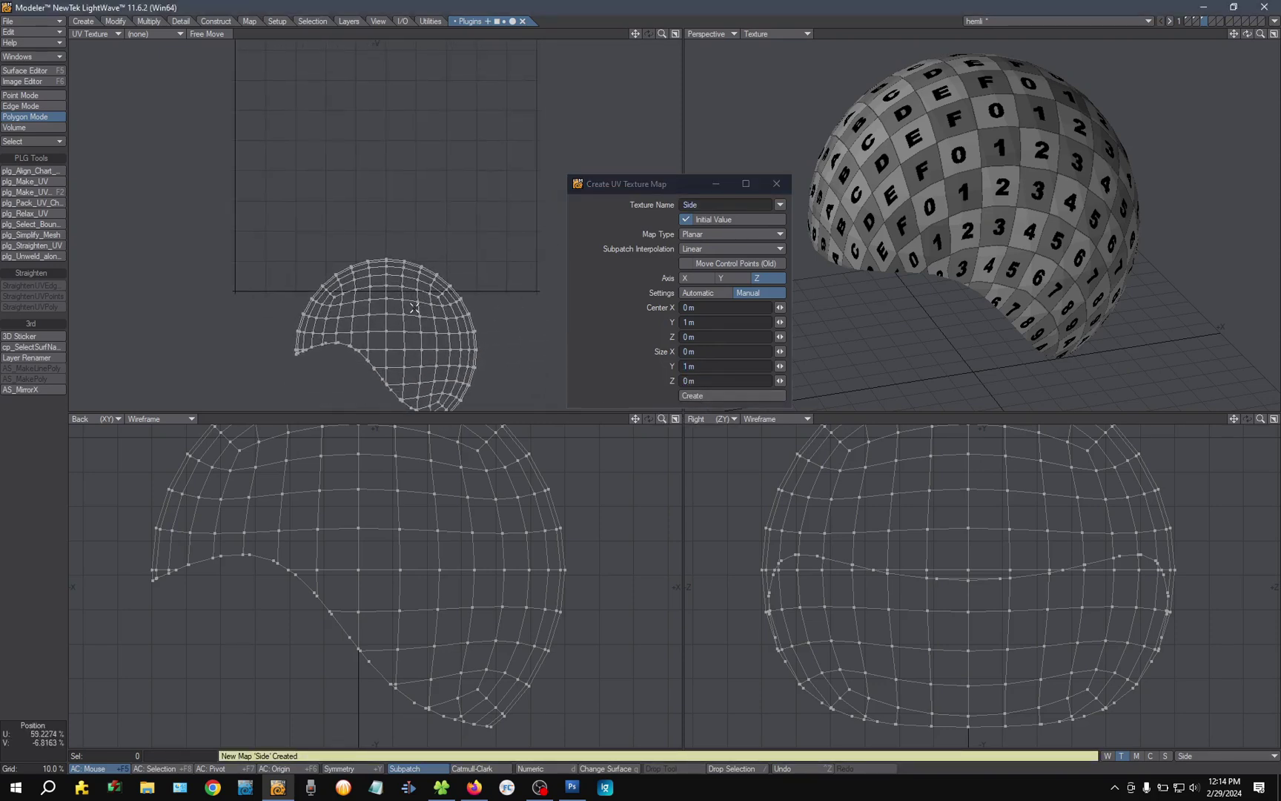
key(shift+h)
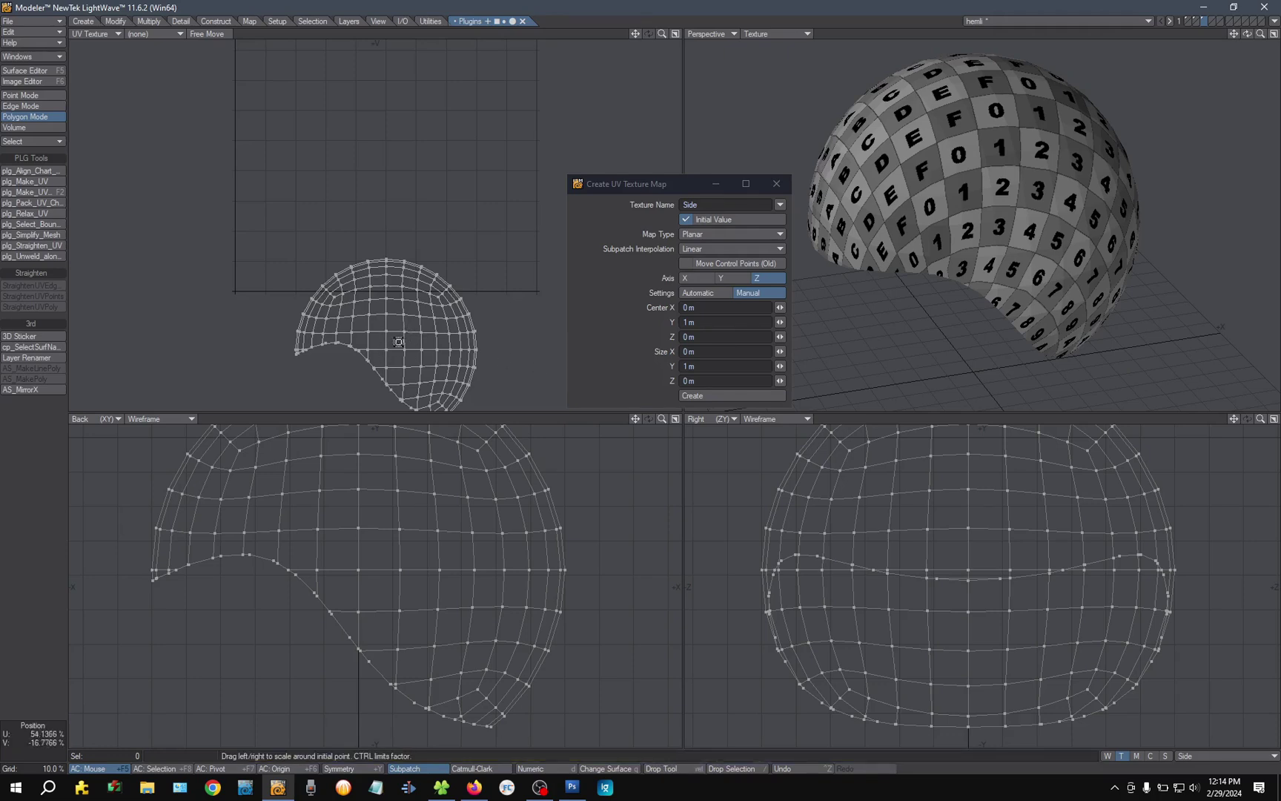
drag(407, 338, 440, 171)
key(t)
alt+drag(440, 172, 408, 208)
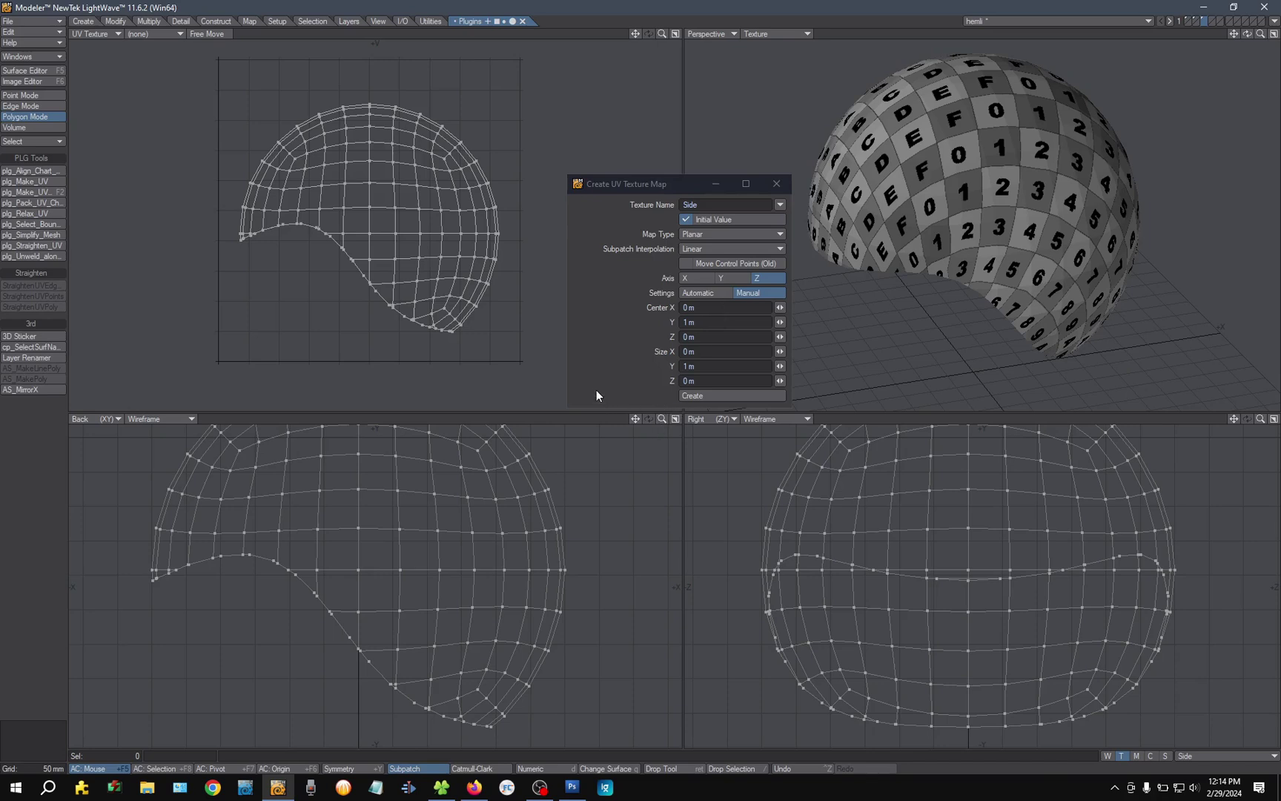
Step: Switch the helmet's Color texture layer to use the Side UV map
key(F5)
click(701, 278)
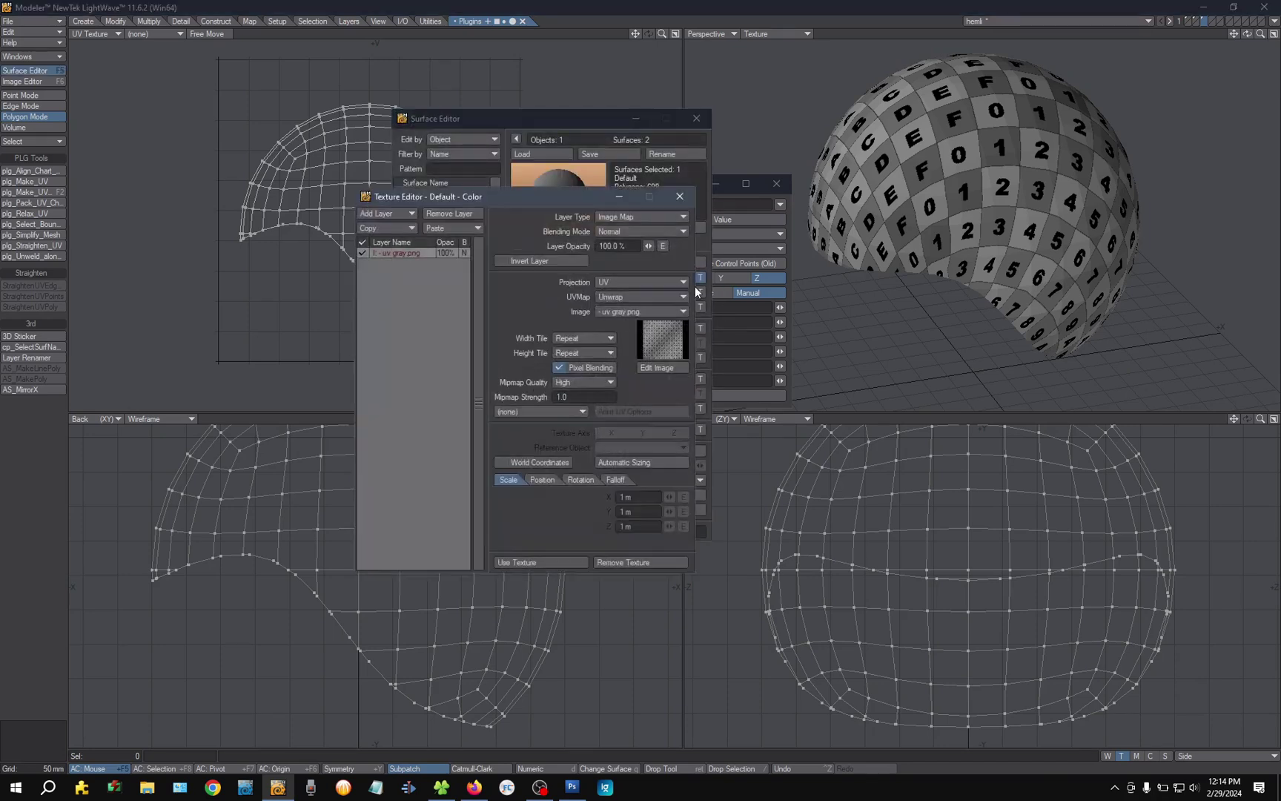
click(624, 298)
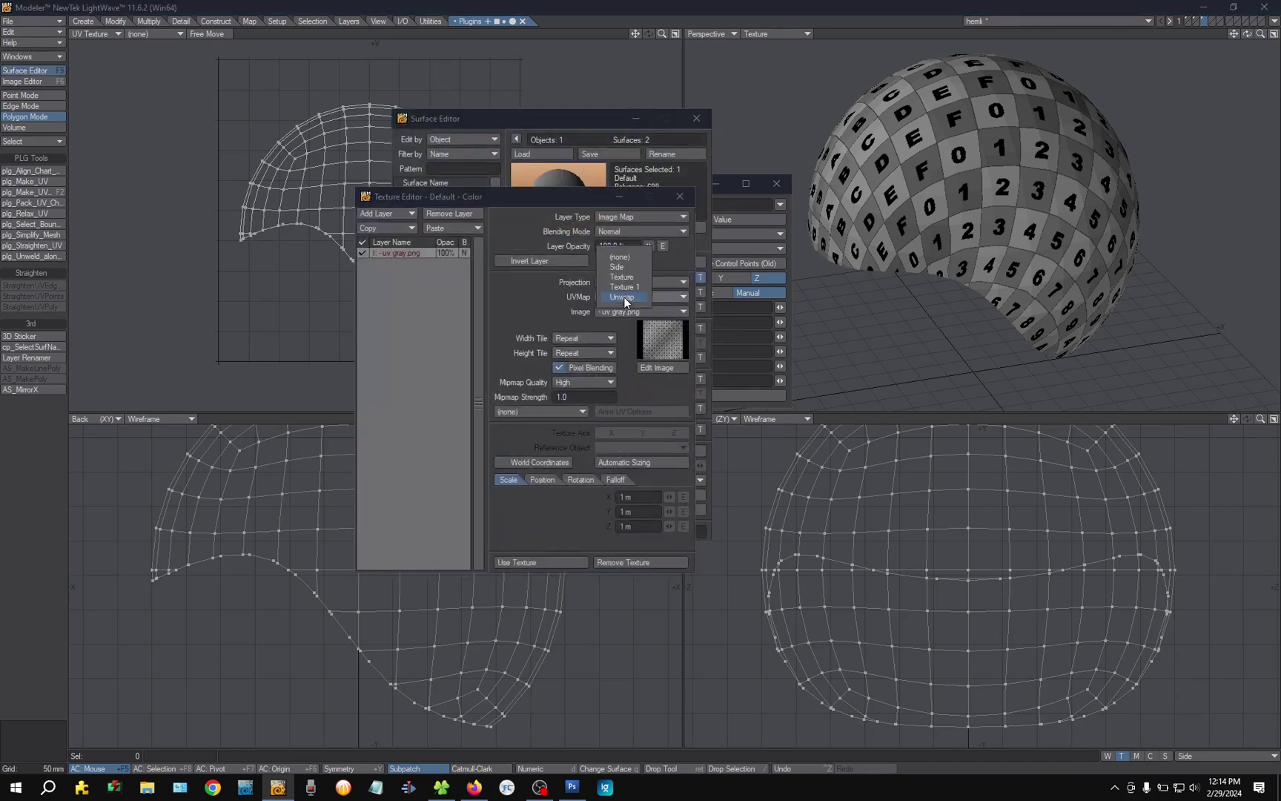
click(623, 266)
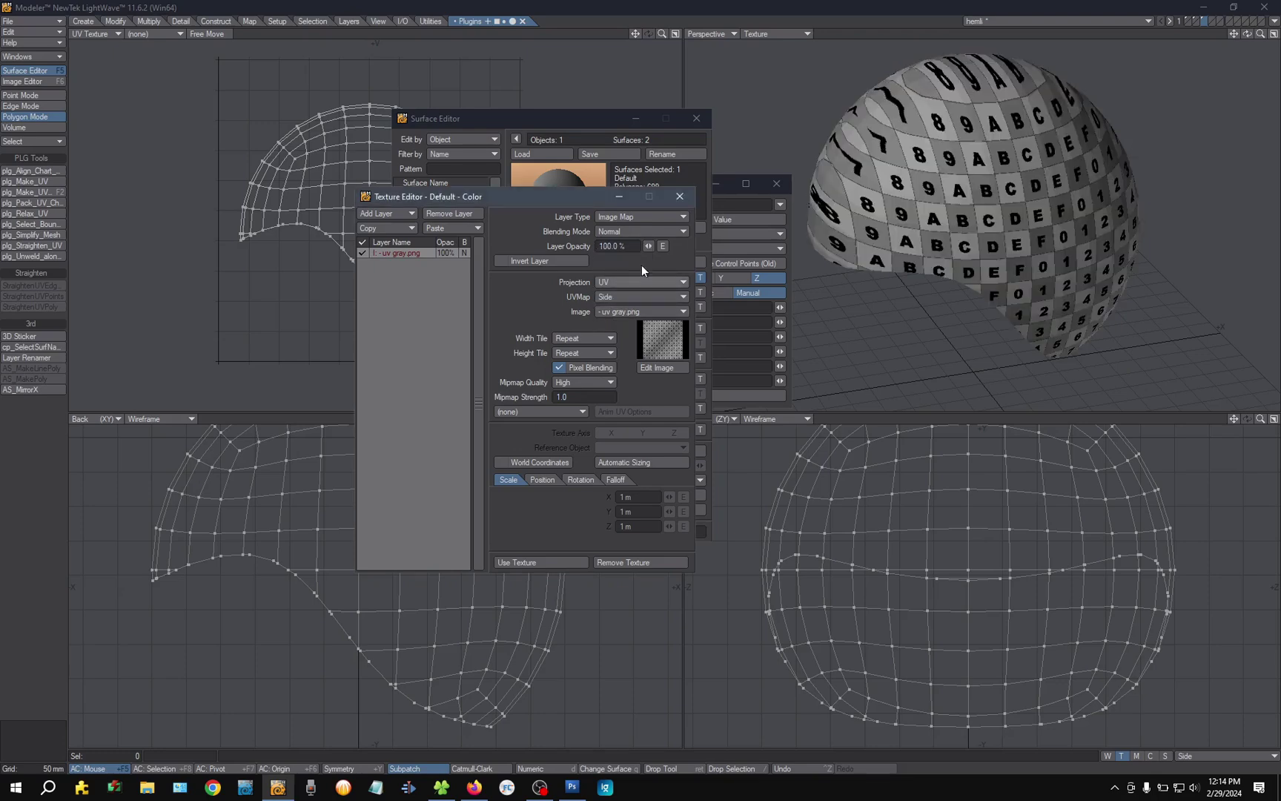
click(681, 197)
Step: Orbit to check the flat projection, then minimize the Surface Editor
drag(592, 120, 558, 158)
alt+drag(957, 178, 1054, 132)
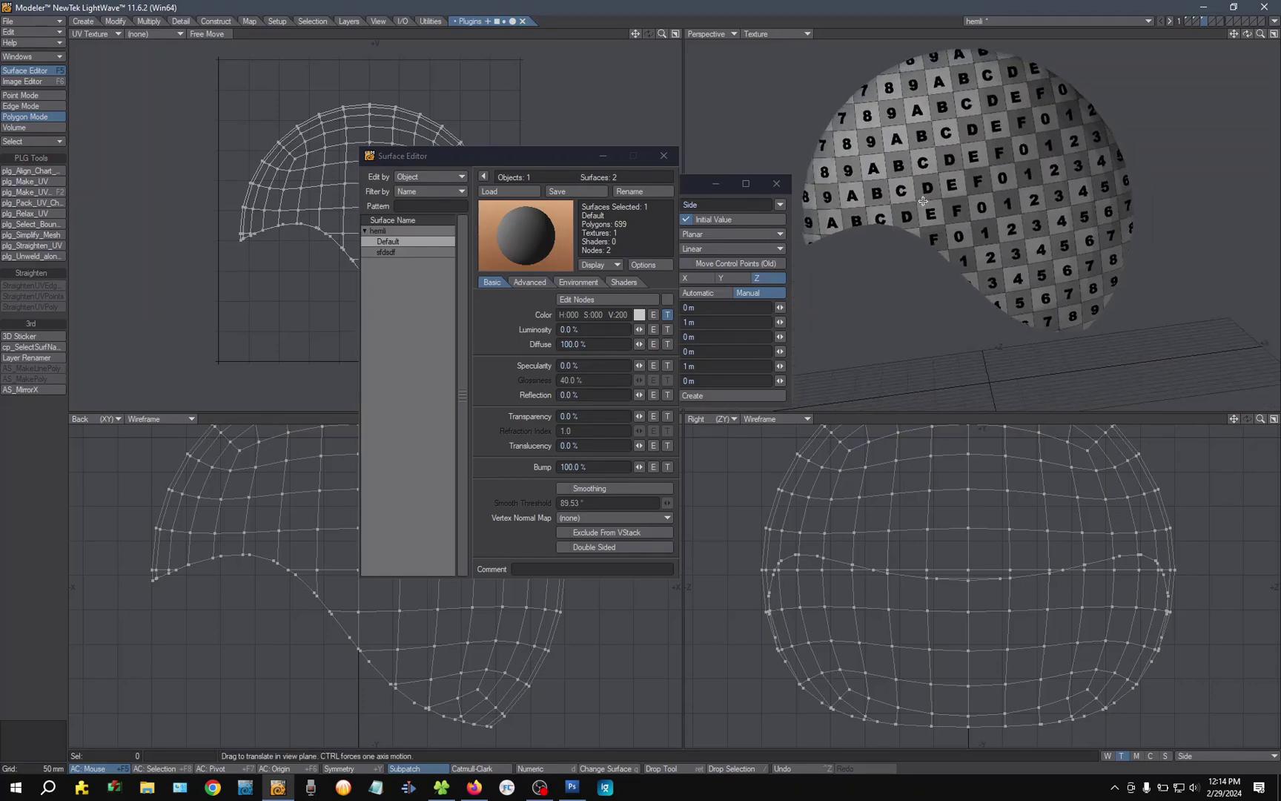
alt+drag(960, 212, 1012, 223)
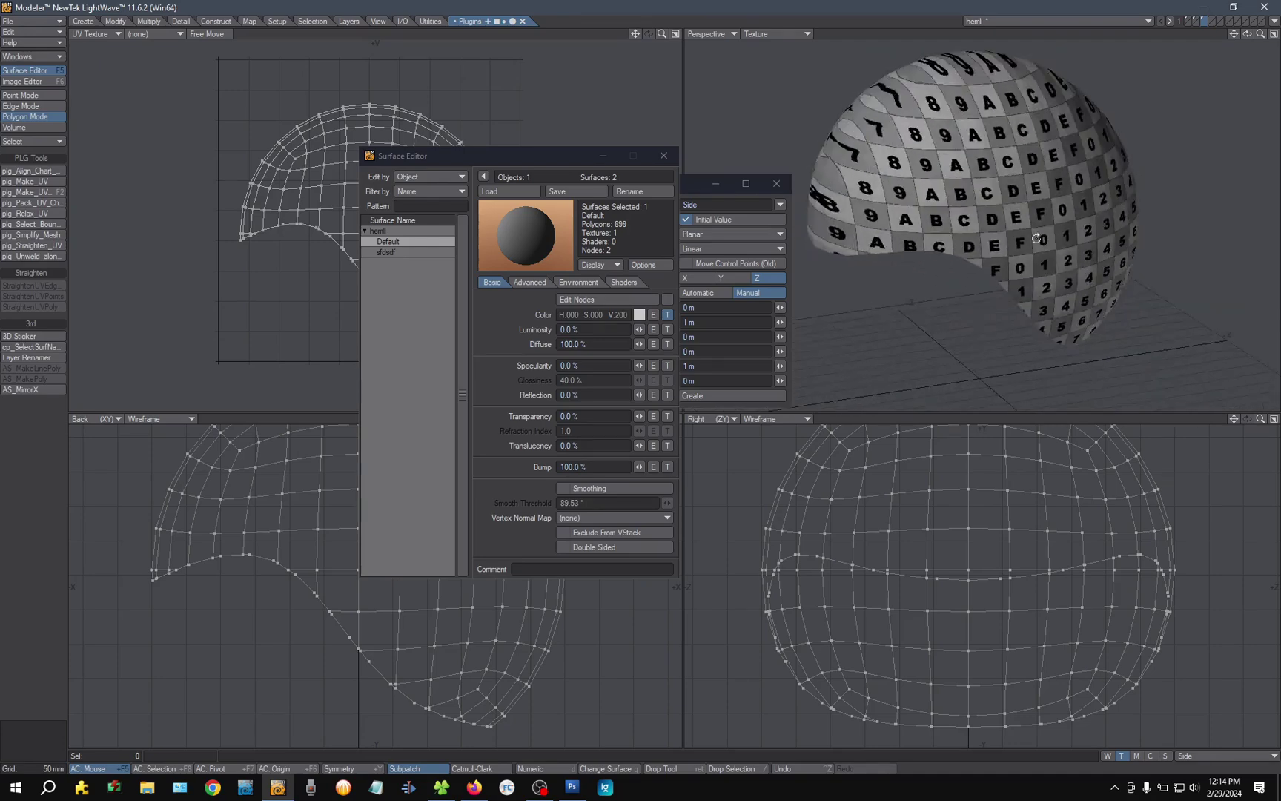
click(613, 155)
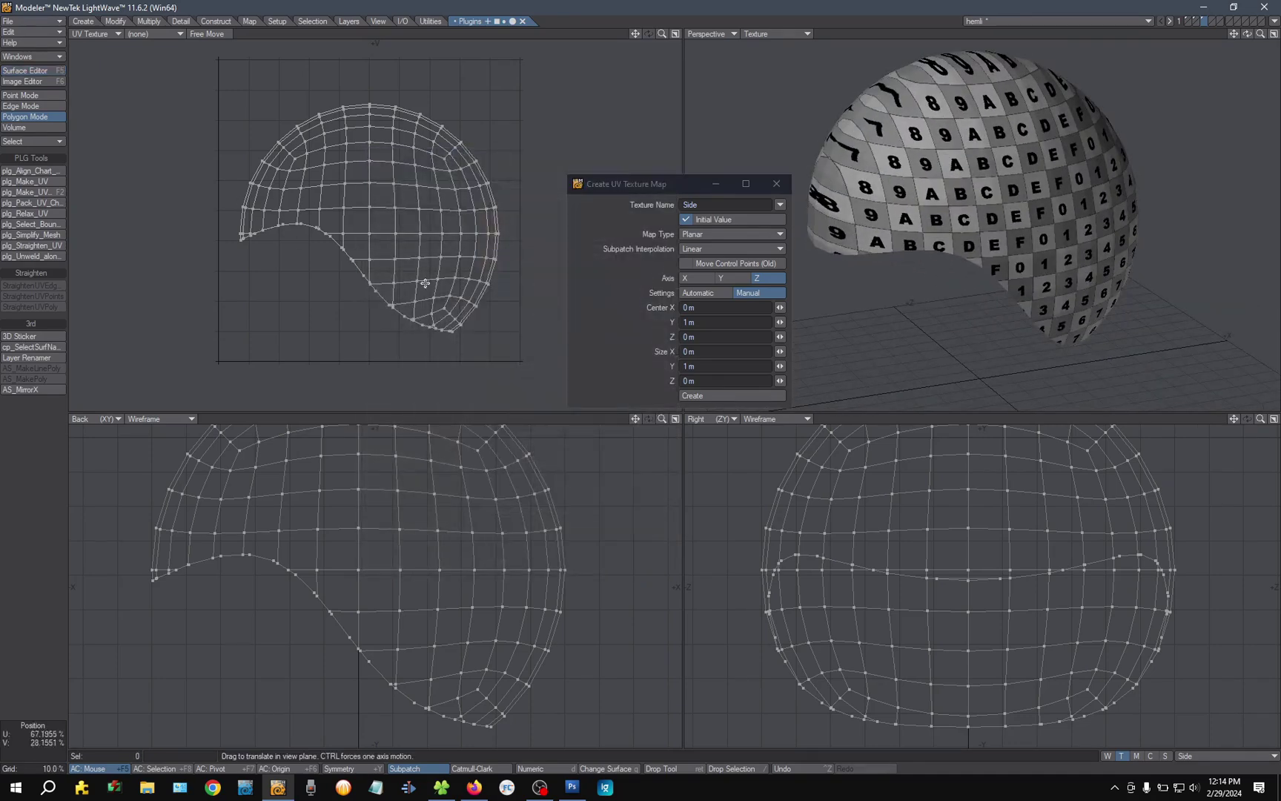
Step: Fit the views and lasso the centre column of points in the Right view
key(a)
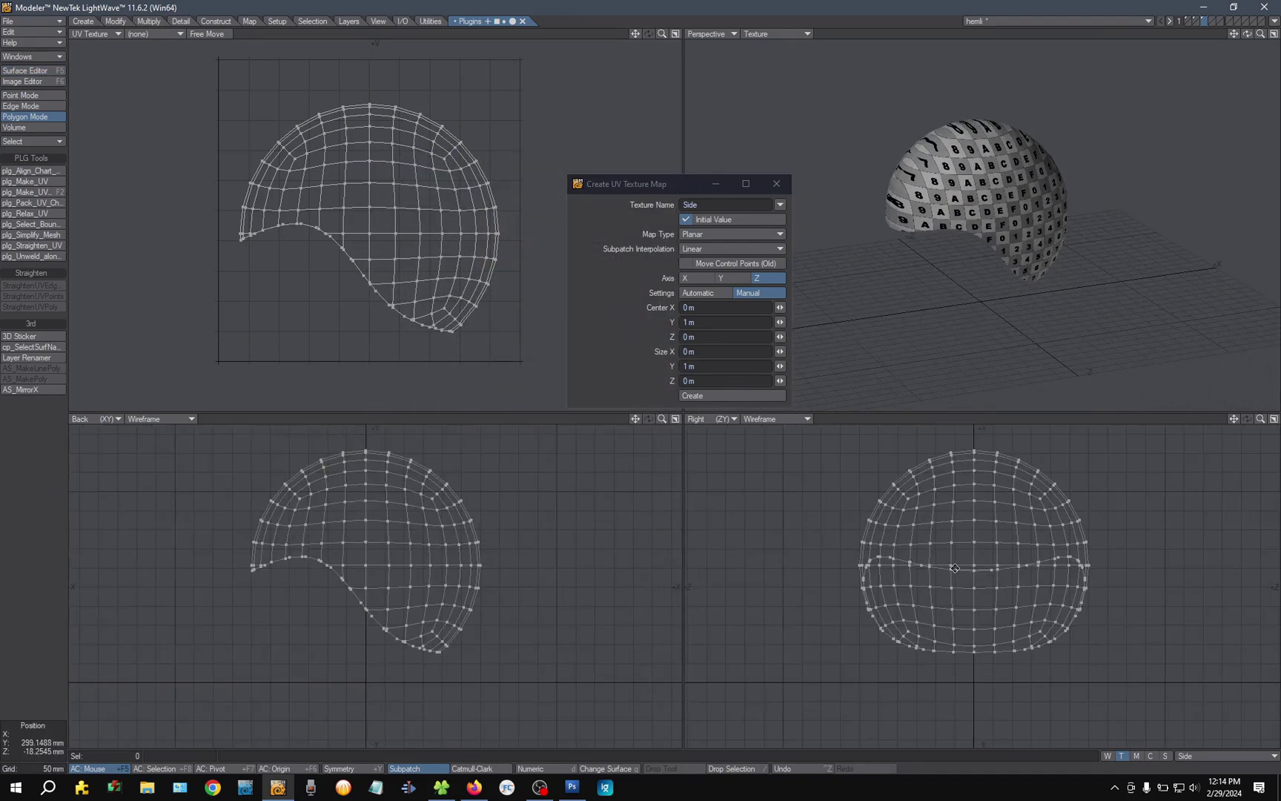
key(ctrl+g)
mouse_move(917, 434)
right_down()
mouse_move(913, 605)
mouse_move(932, 456)
right_up()
scroll(919, 194, up, 2)
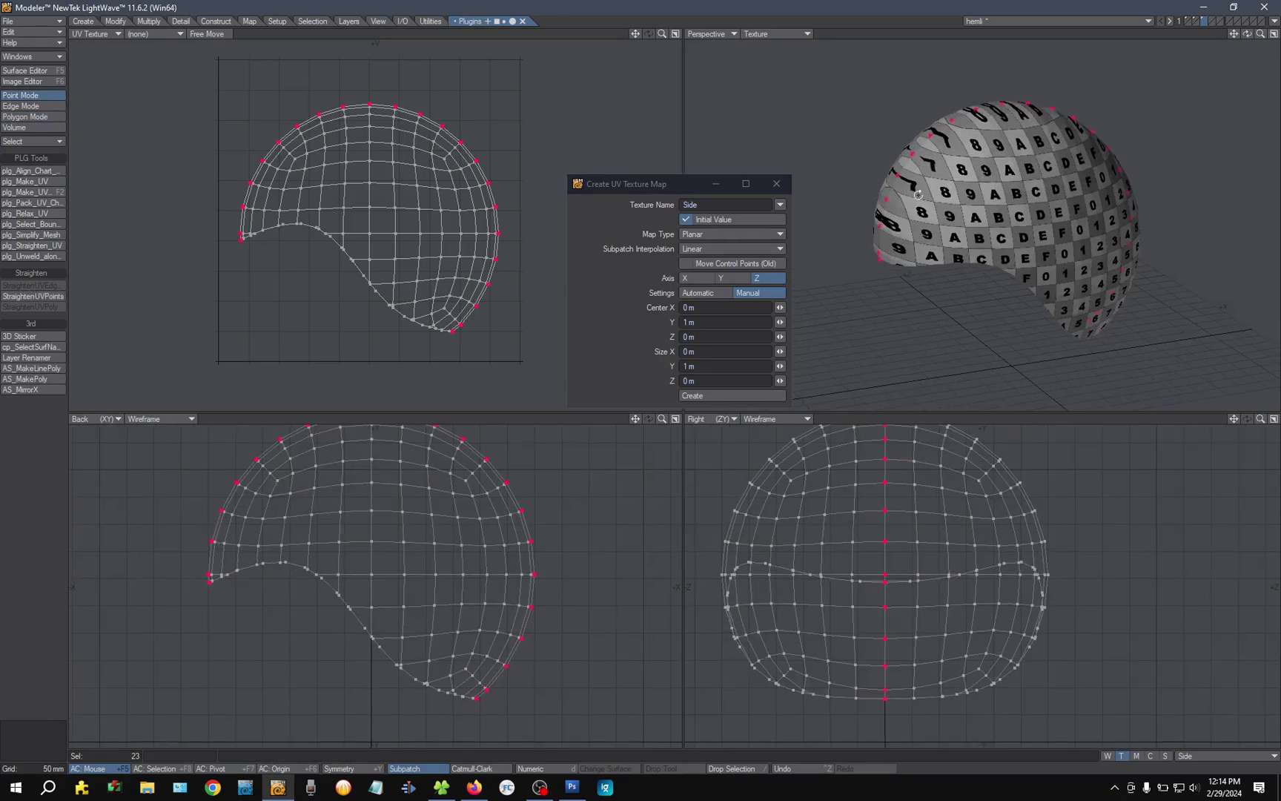
Step: Scale the outer UV ring to about 109% with Action Center set to Selection
key(shift+h)
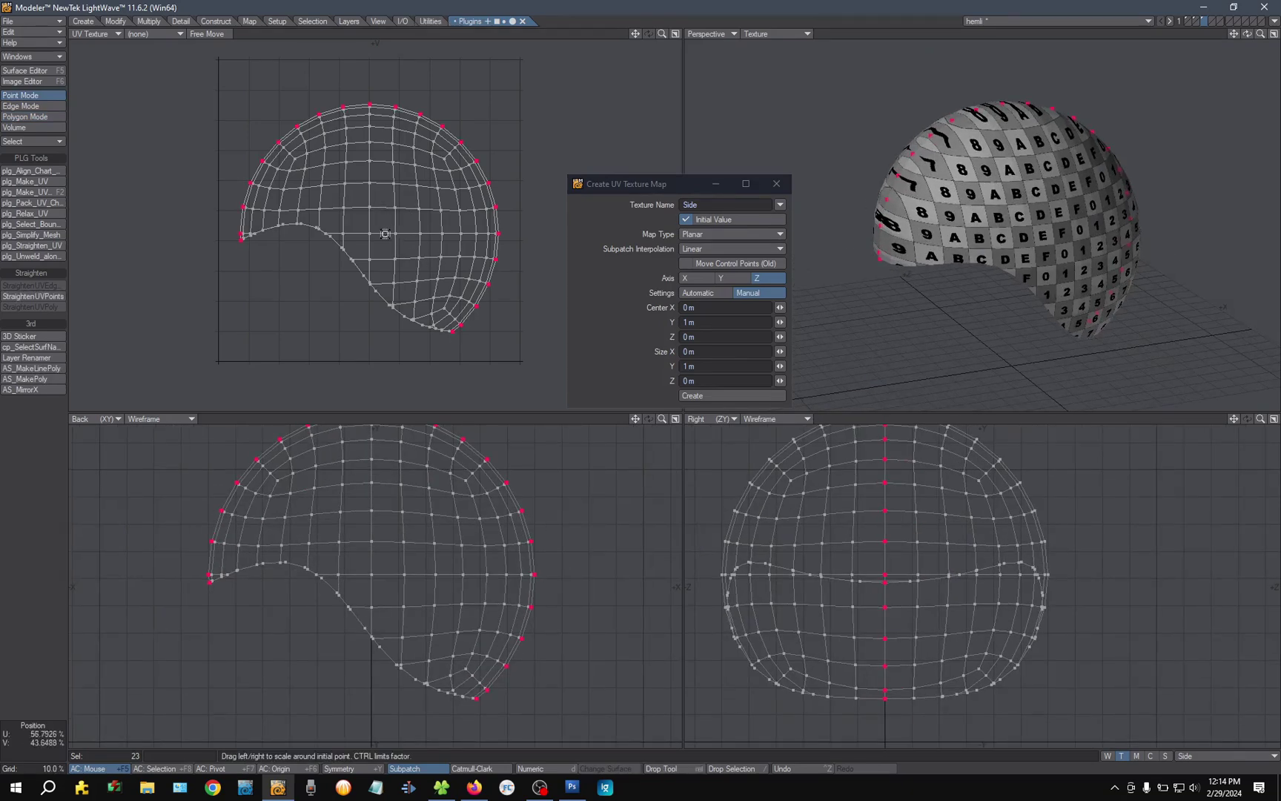
click(162, 769)
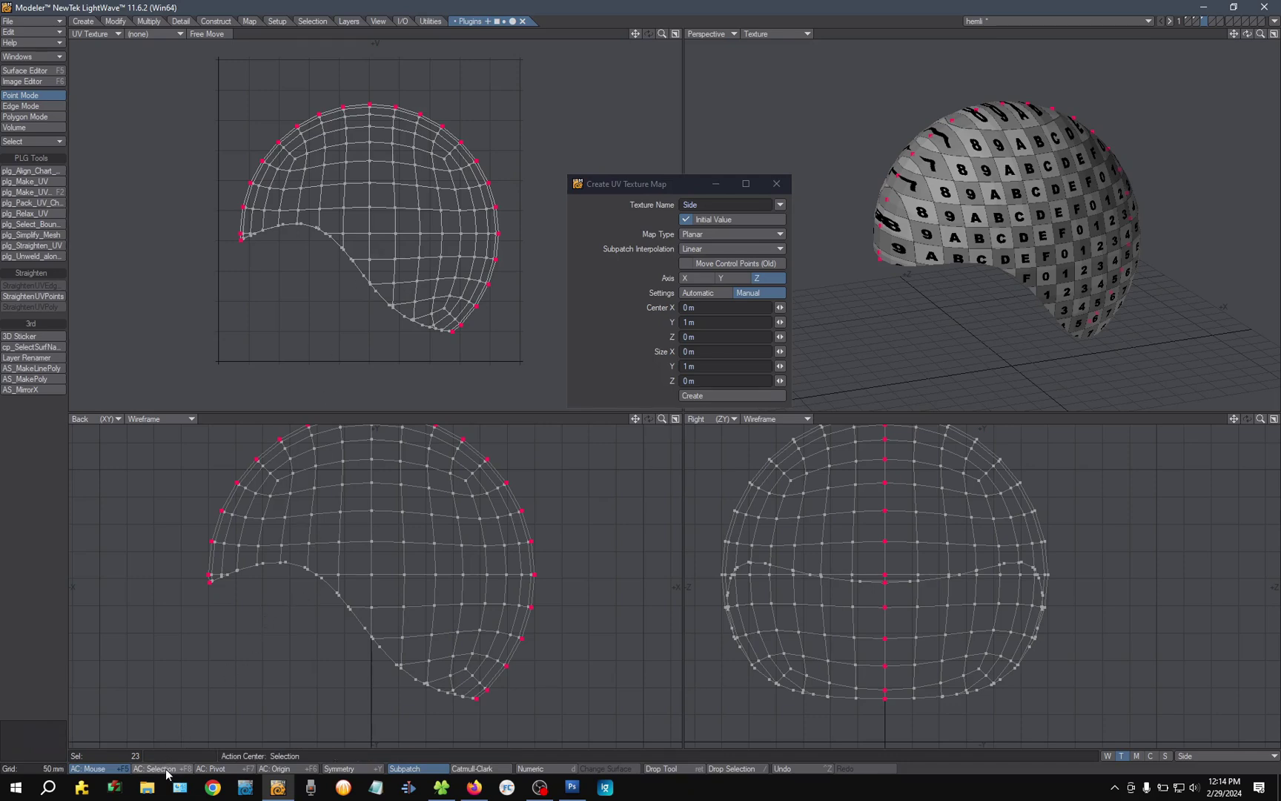
drag(370, 206, 387, 212)
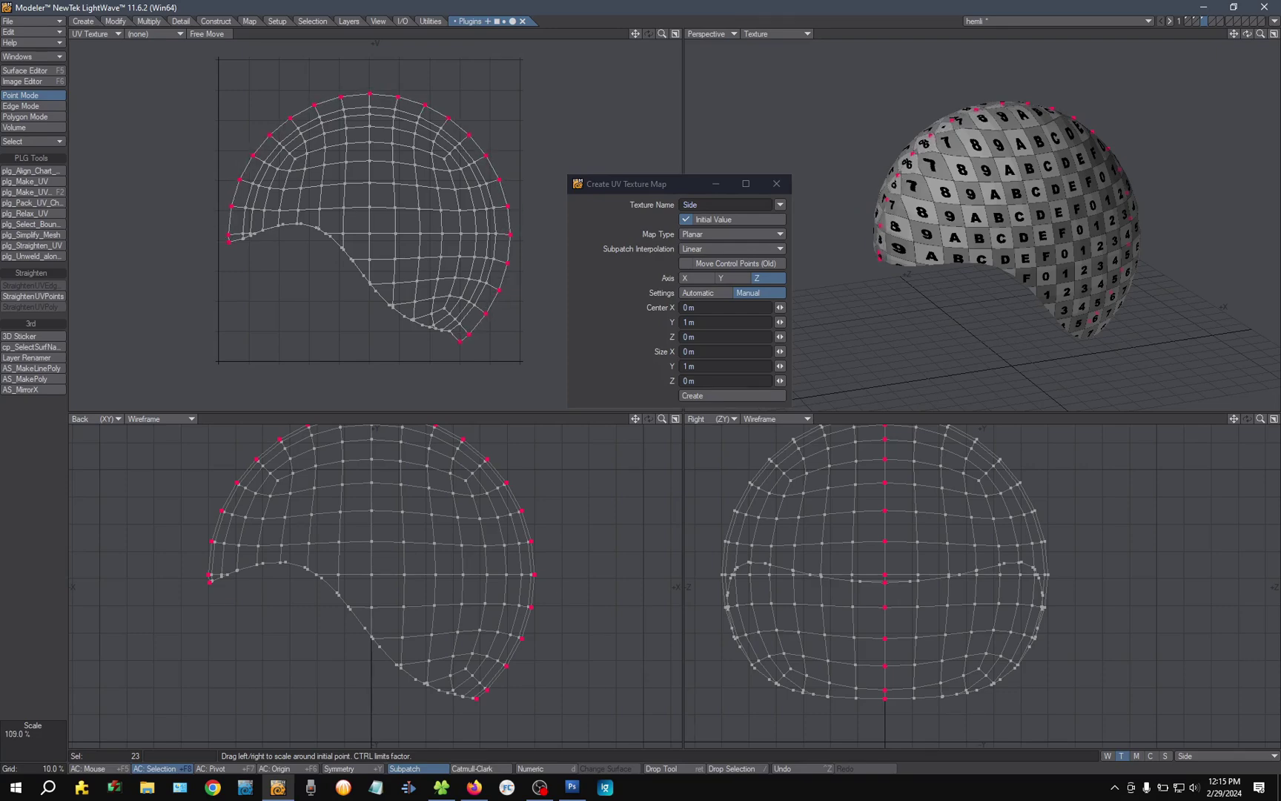
key(Return)
alt+drag(986, 167, 1037, 162)
scroll(1101, 167, up, 3)
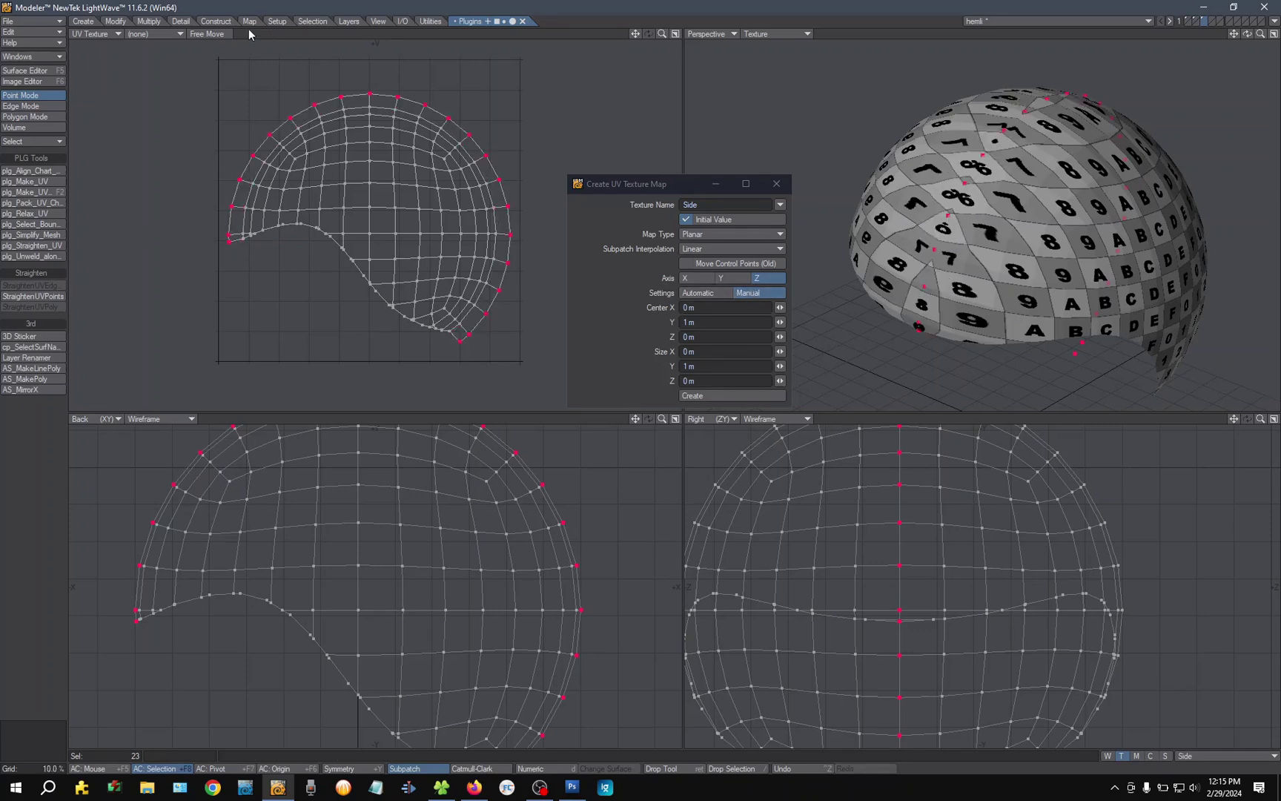
Step: Grow the point selection, then undo and redo the widened UV scaling
drag(316, 93, 316, 94)
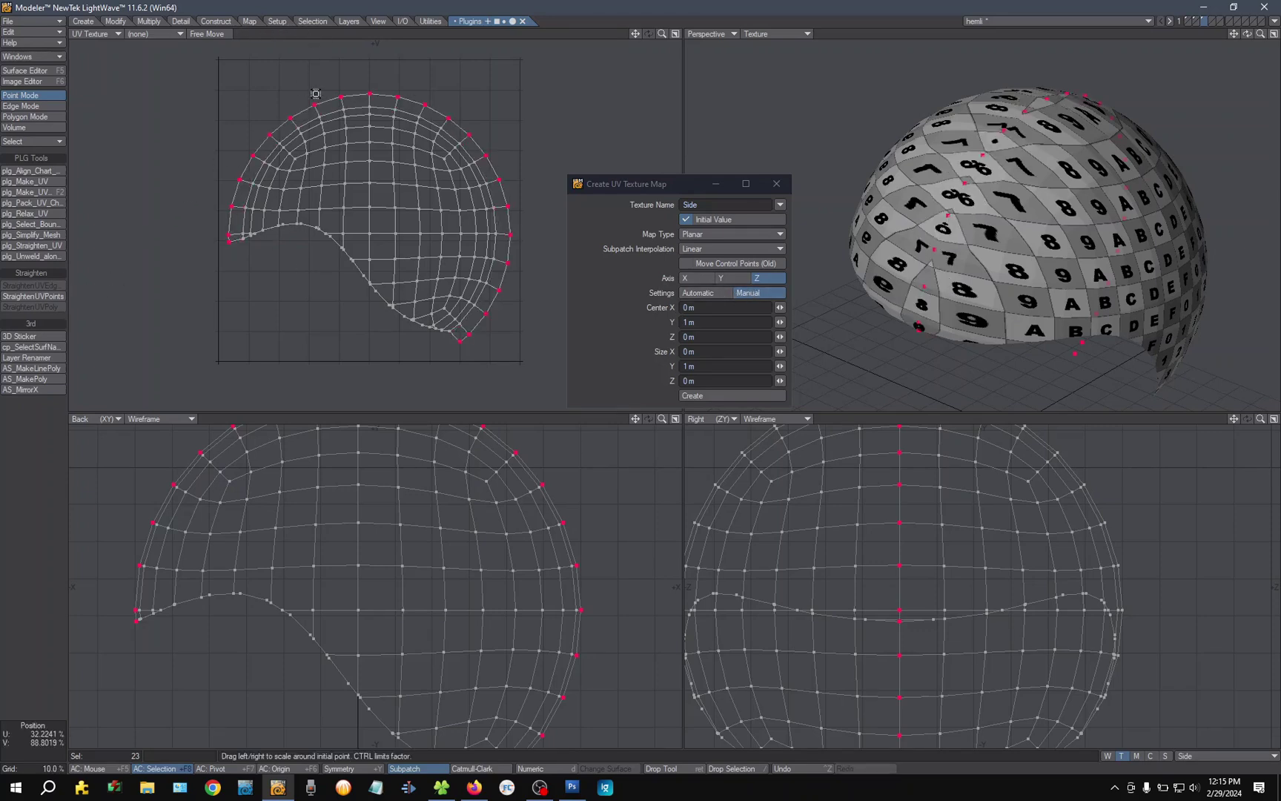
key(])
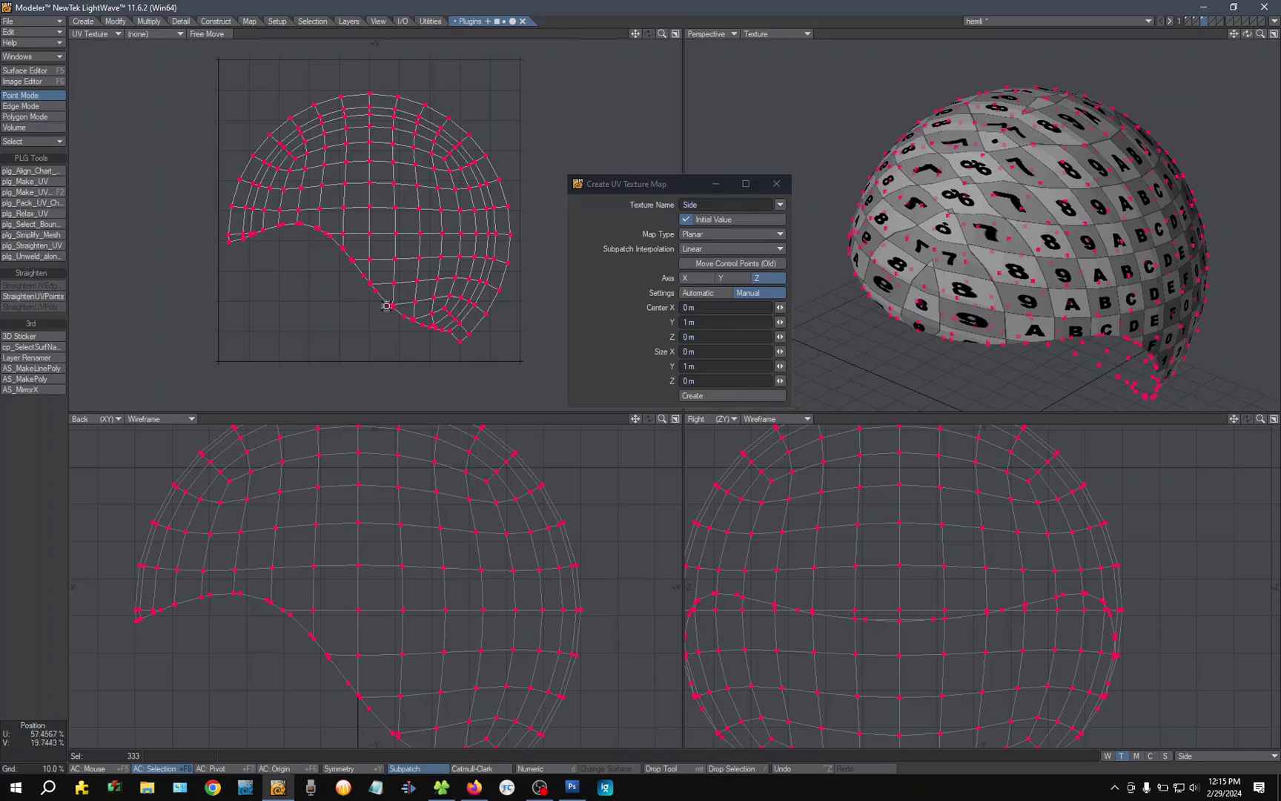
key(ctrl+z)
key(shift+z)
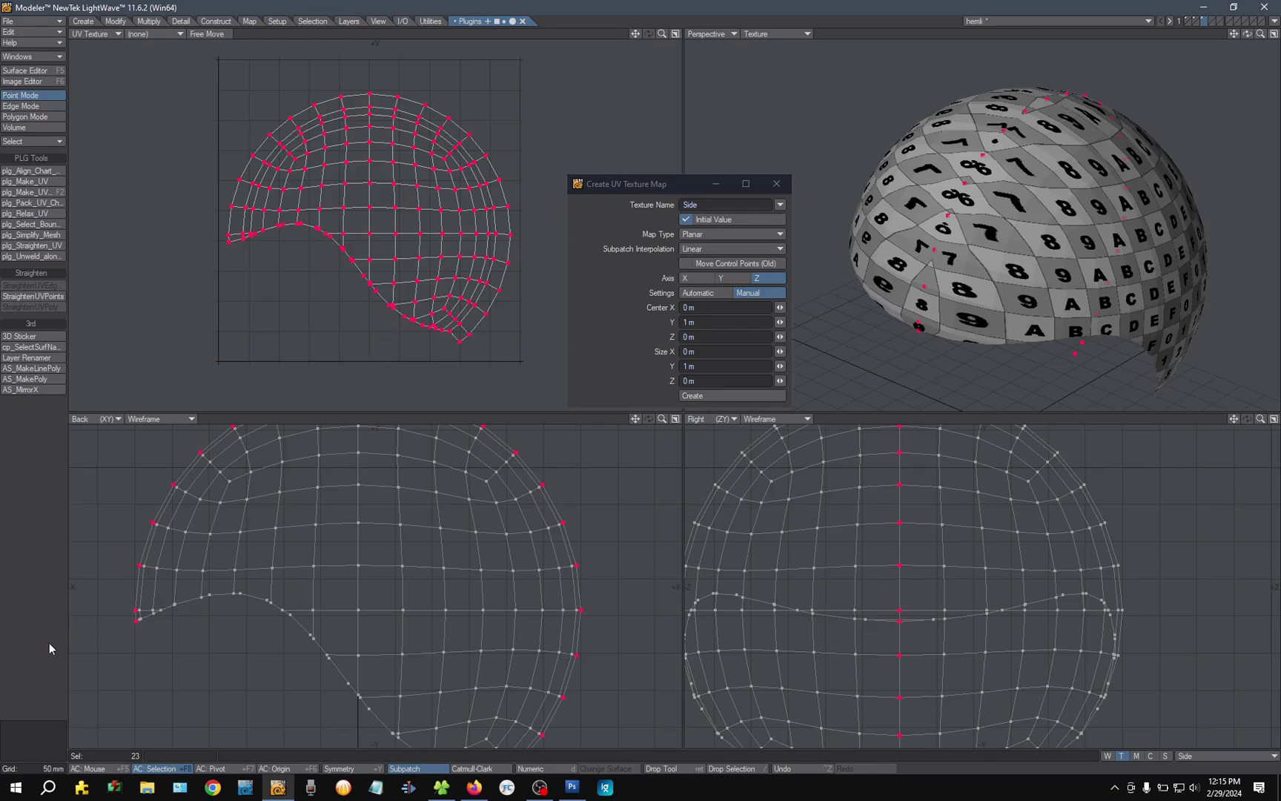
Step: Clear the selection and lasso the 23 centre-column points in the Right view
key(a)
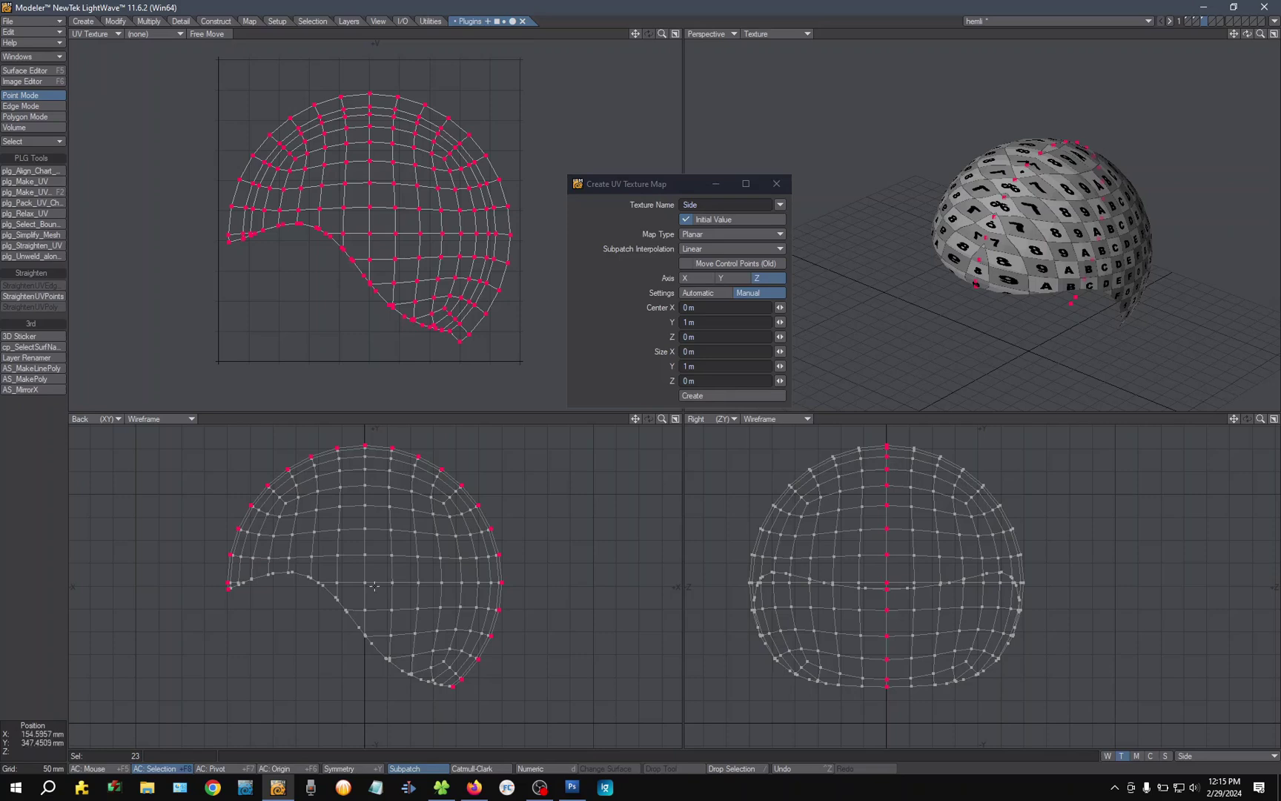
click(46, 651)
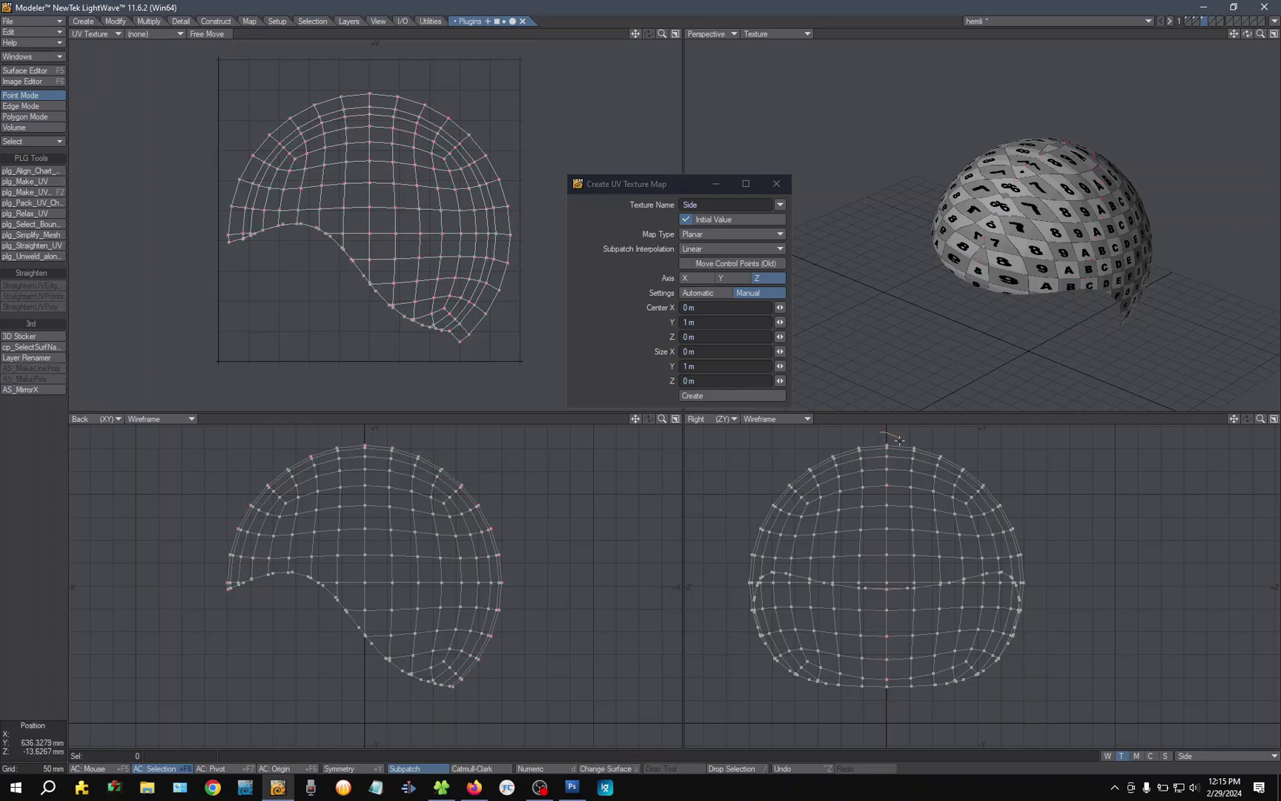
right_drag(899, 441, 890, 655)
right_drag(874, 727, 872, 730)
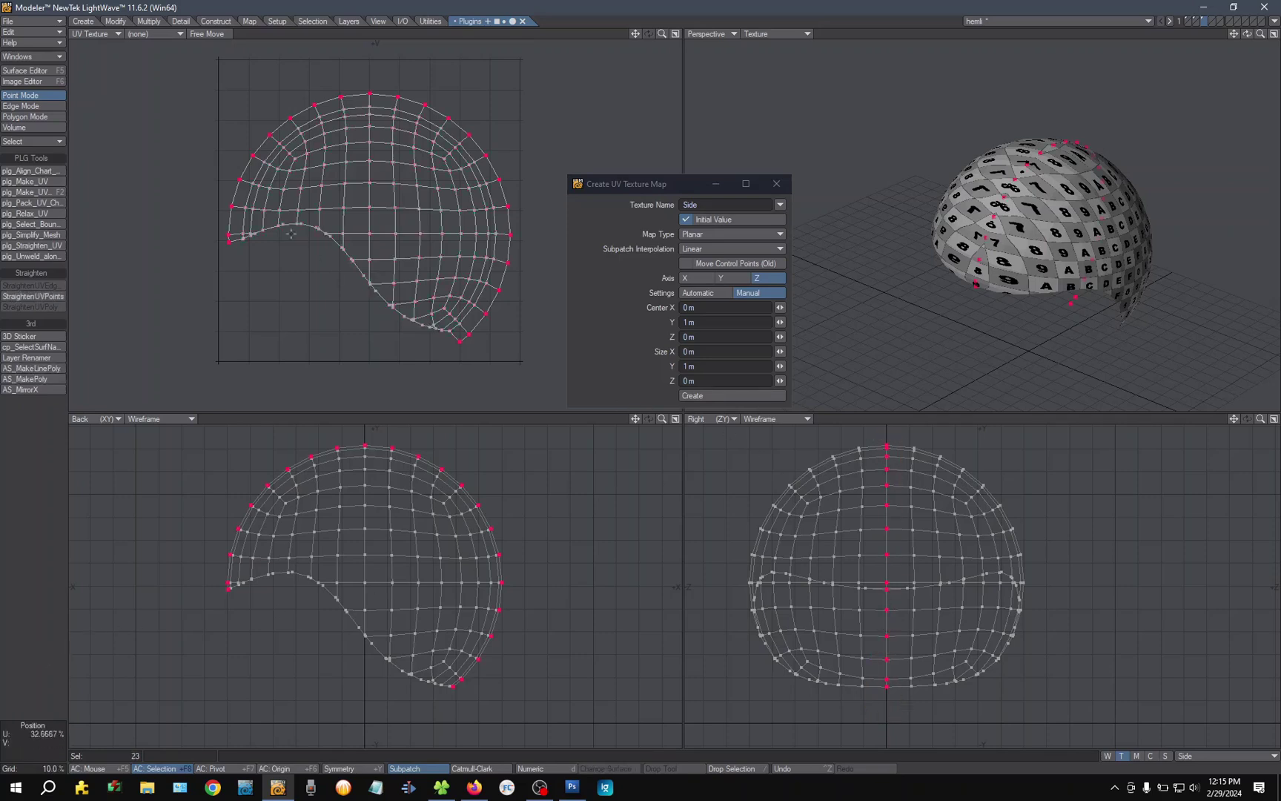
click(312, 20)
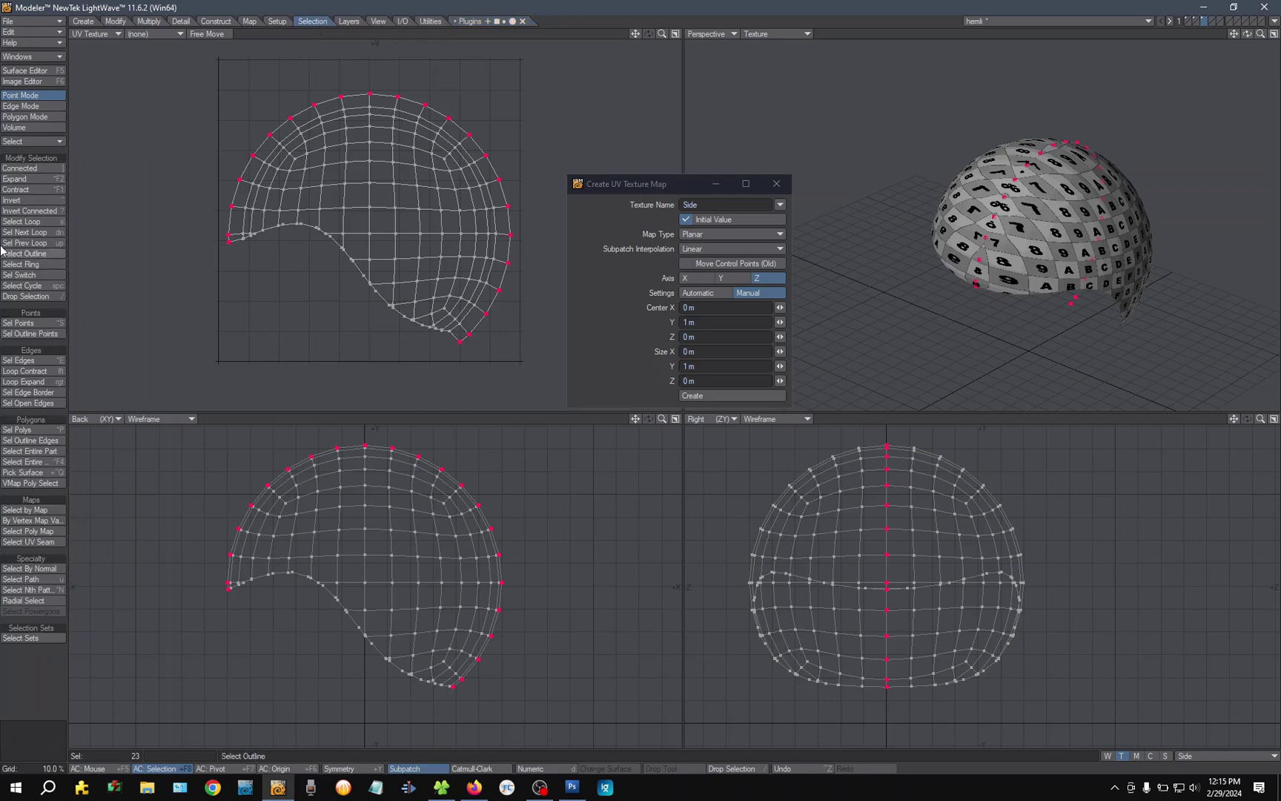
Step: Expand the selection one ring and scale the two outer Side UV rings to about 113%
click(61, 180)
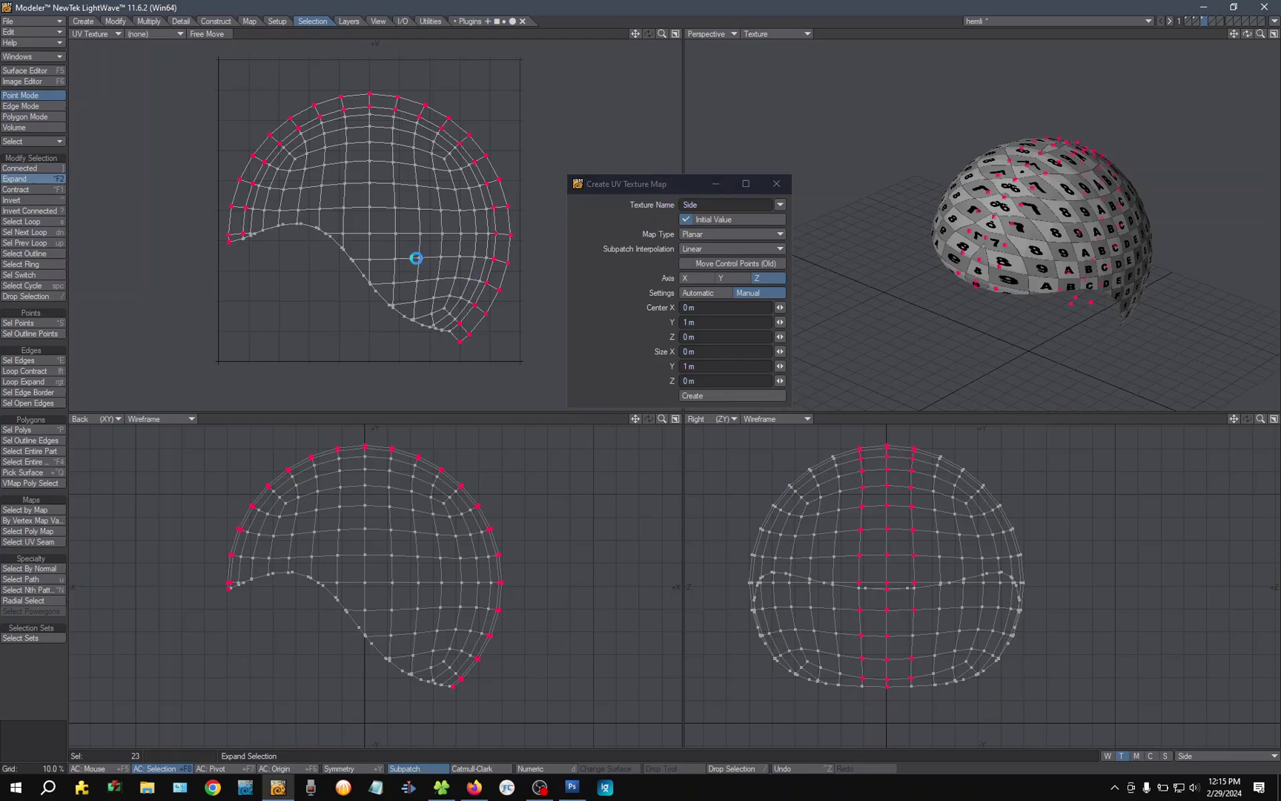
click(777, 189)
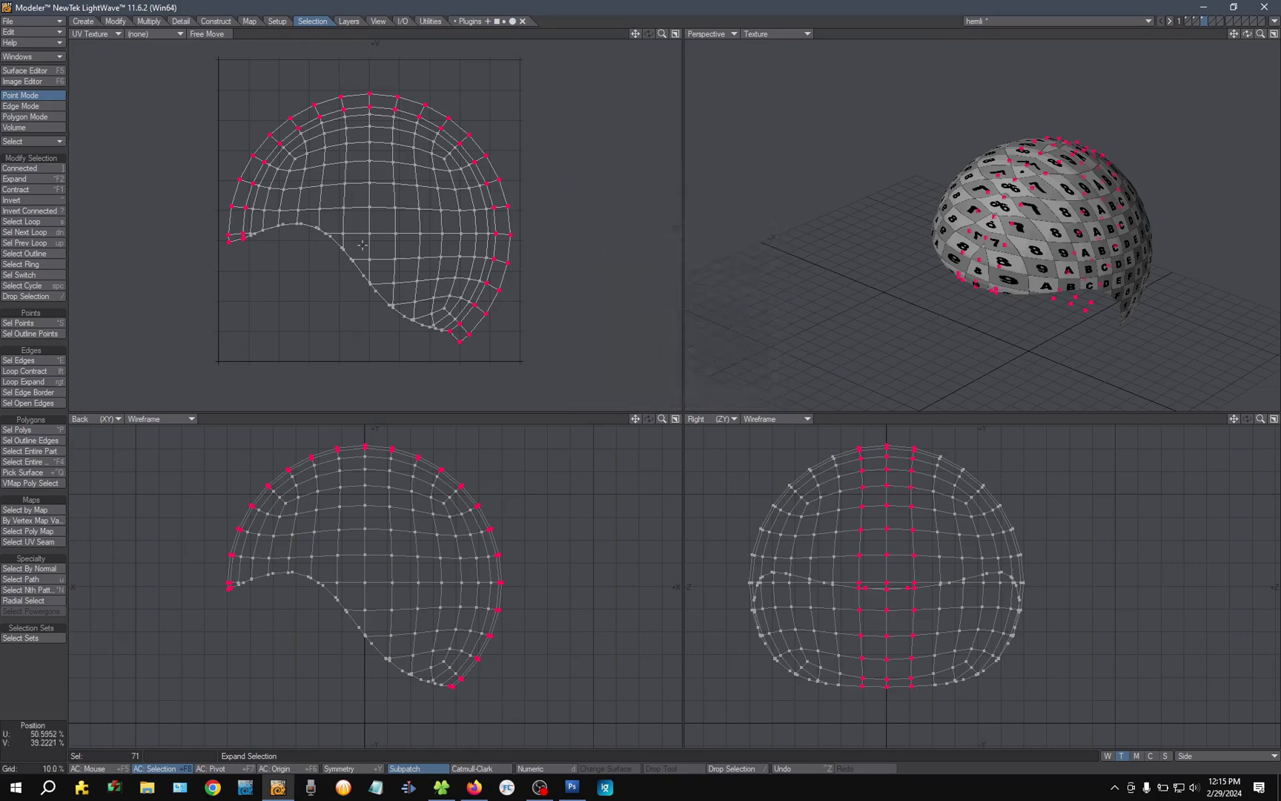
key(shift+h)
mouse_move(388, 200)
mouse_down()
mouse_move(424, 201)
mouse_move(407, 198)
mouse_up()
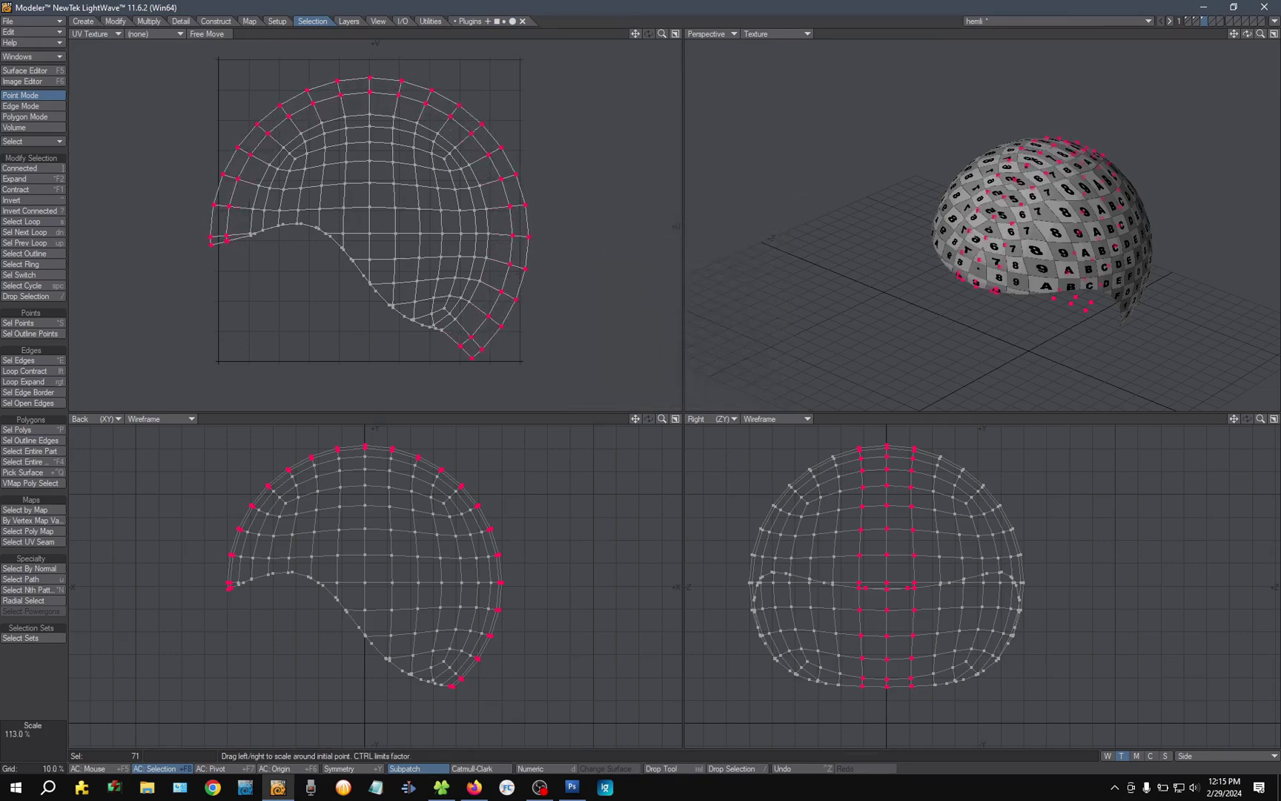
scroll(1024, 197, up, 5)
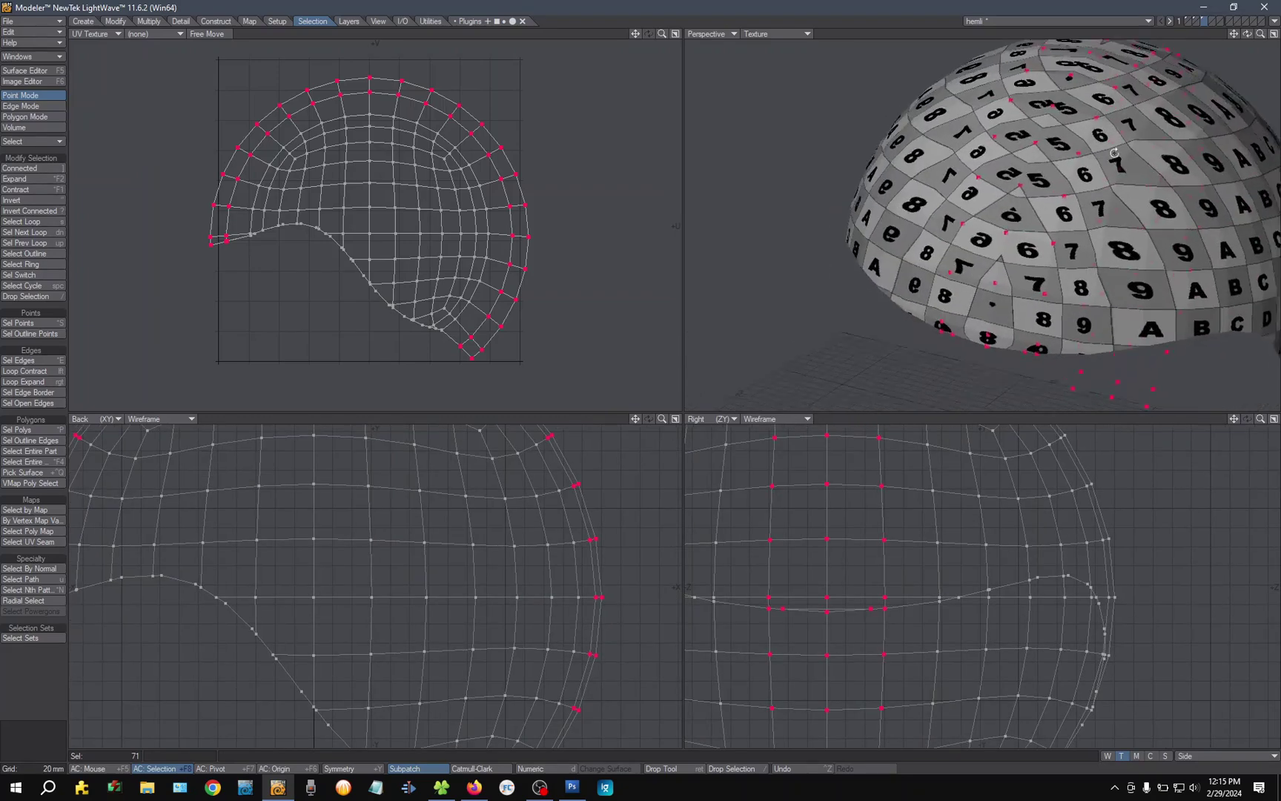
key(ctrl+z)
mouse_move(399, 215)
mouse_down()
mouse_move(427, 214)
mouse_move(409, 213)
mouse_up()
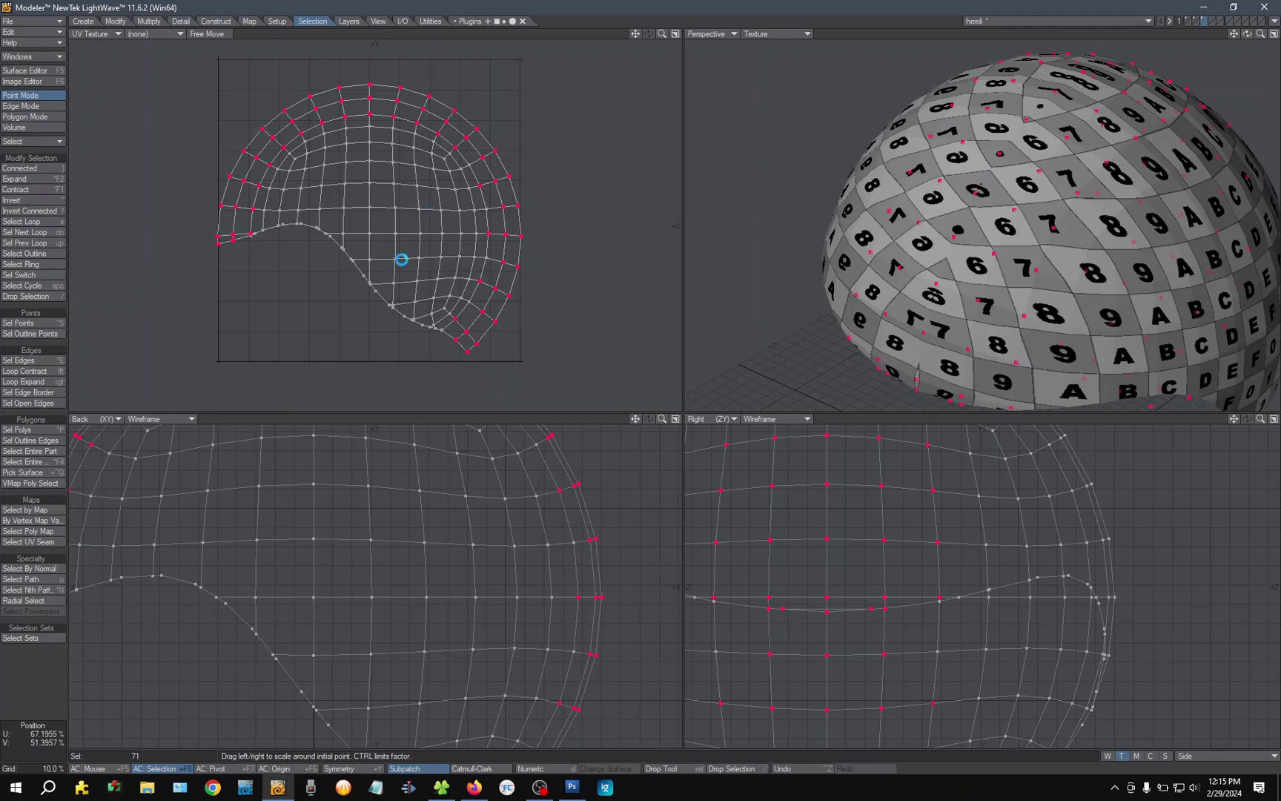
Step: Expand to 117 points, scale them to 103%, then deselect and view the helmet from above
key(shift+F2)
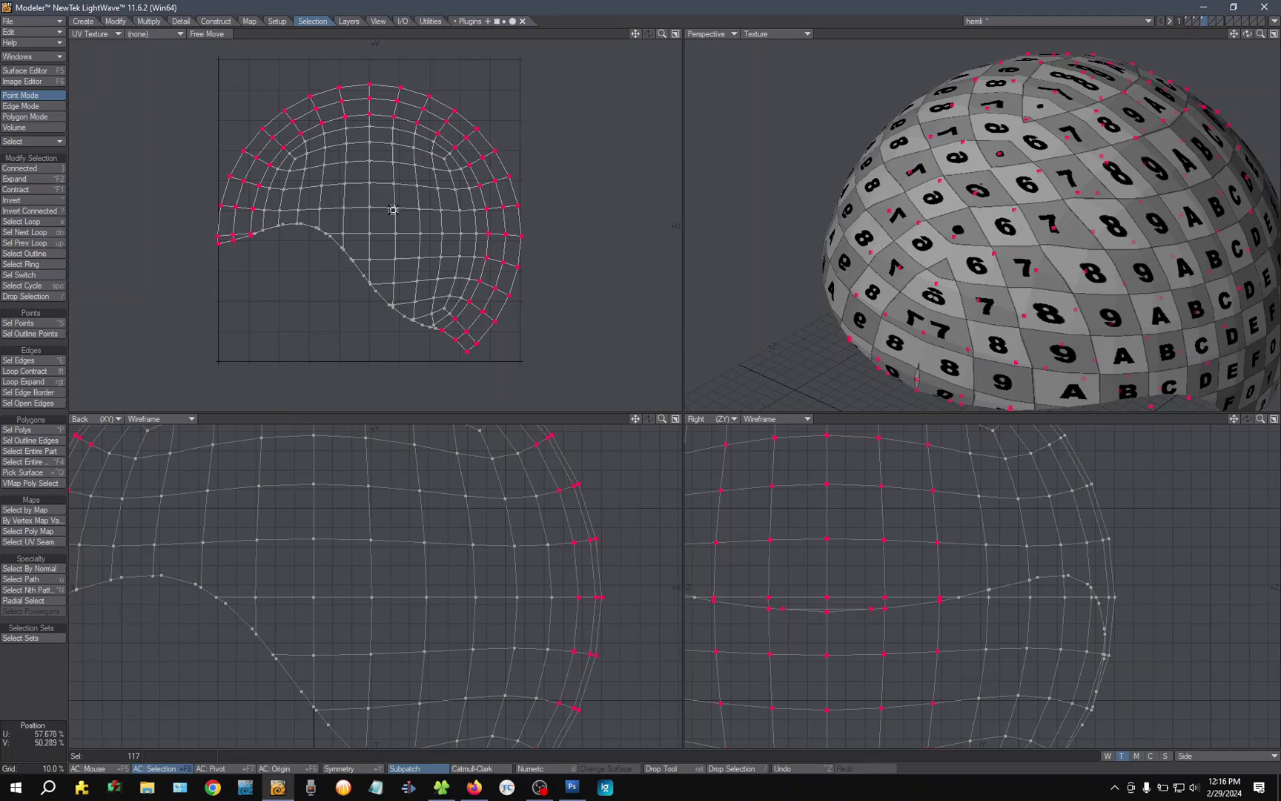
drag(393, 210, 410, 210)
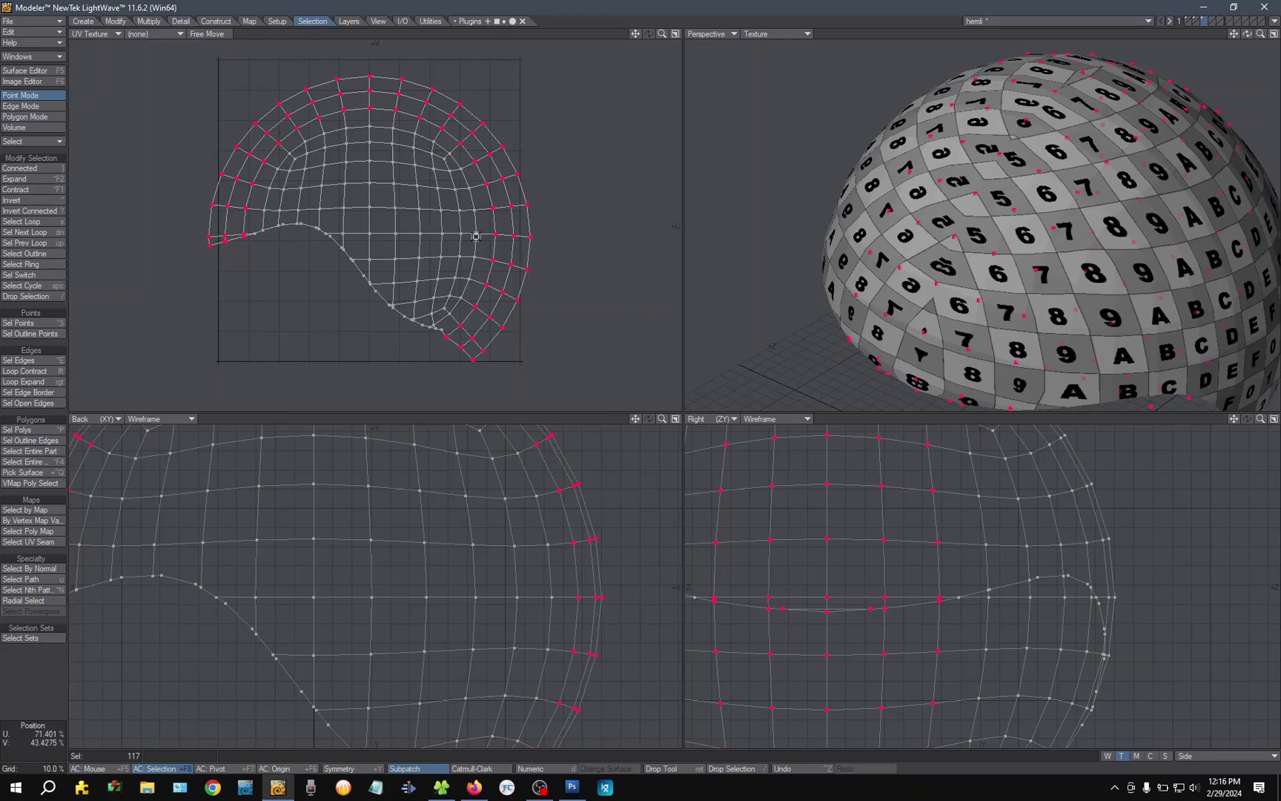
key(Return)
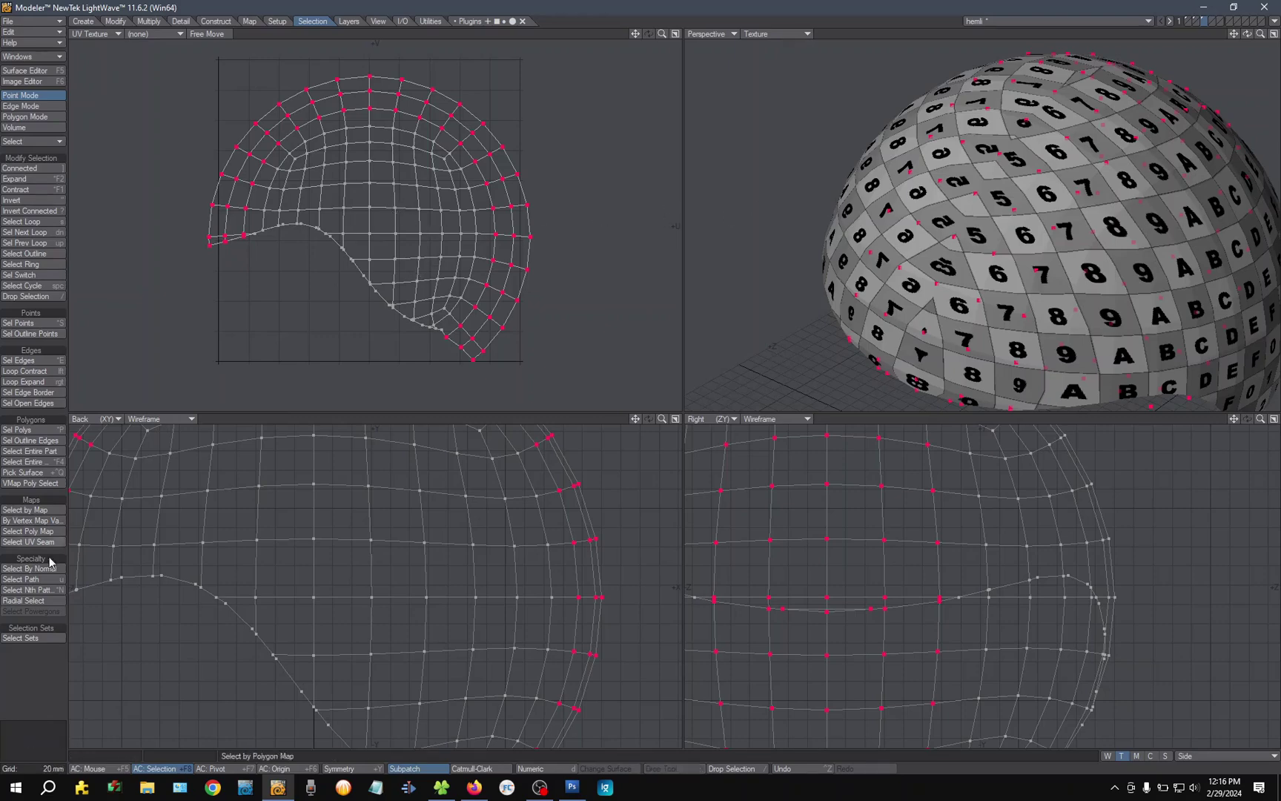
click(54, 699)
scroll(930, 189, down, 3)
alt+drag(930, 190, 1026, 211)
alt+shift+drag(1026, 211, 964, 222)
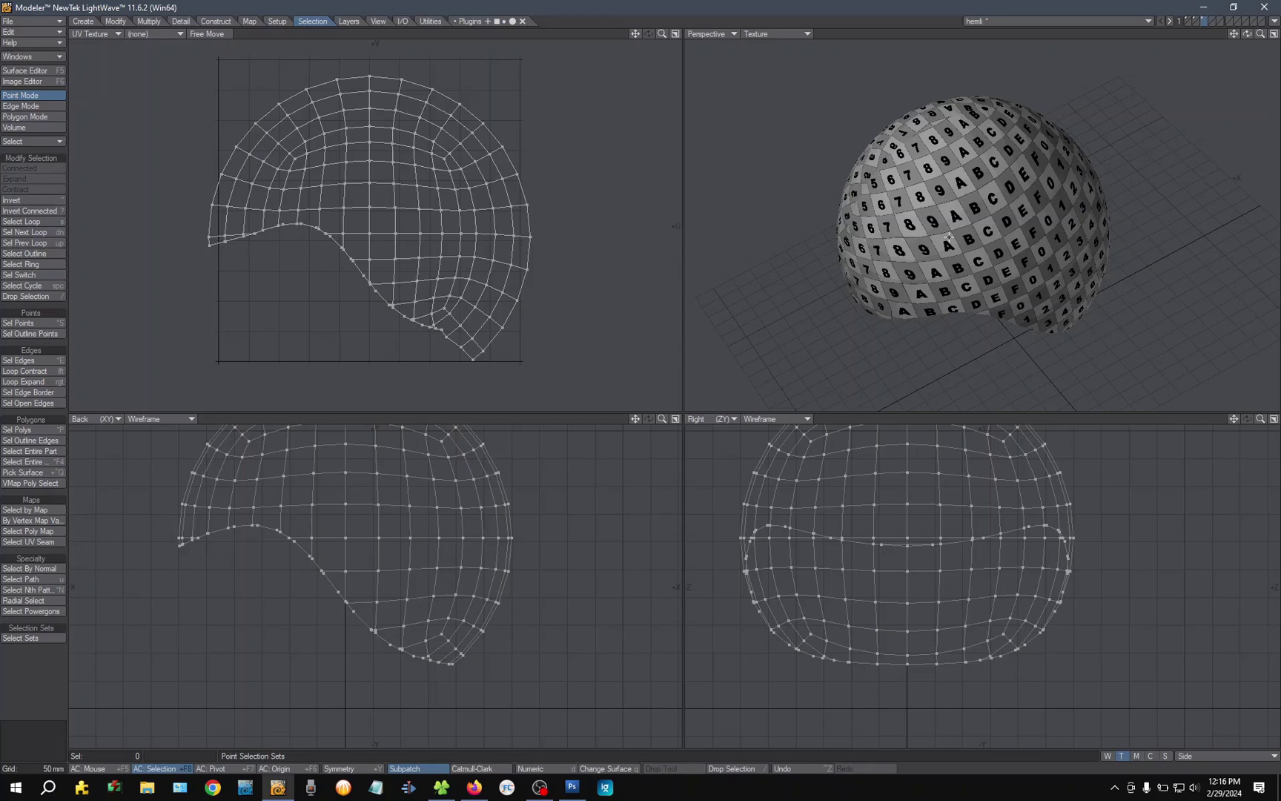
Step: Orbit around the remapped helmet, lasso a few test points on its surface, then clear the selections
alt+drag(927, 253, 952, 215)
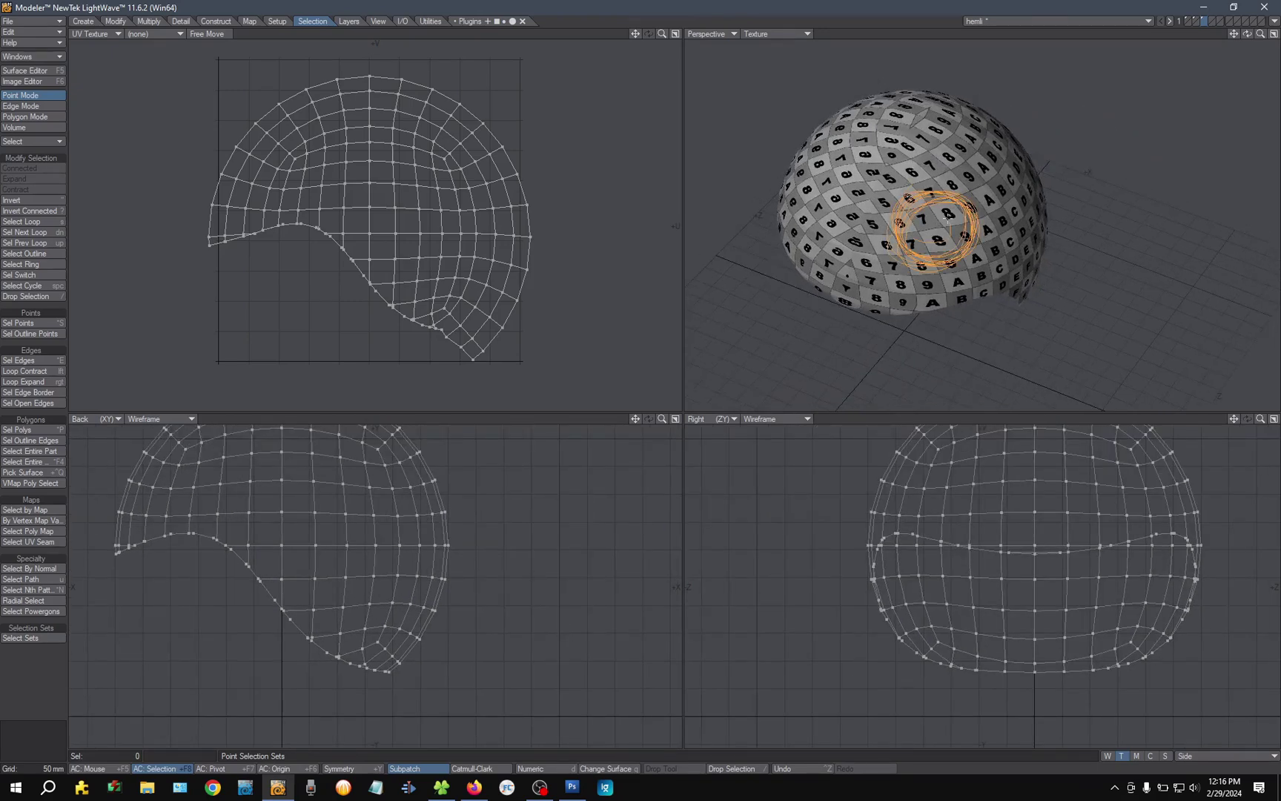
right_drag(929, 231, 931, 233)
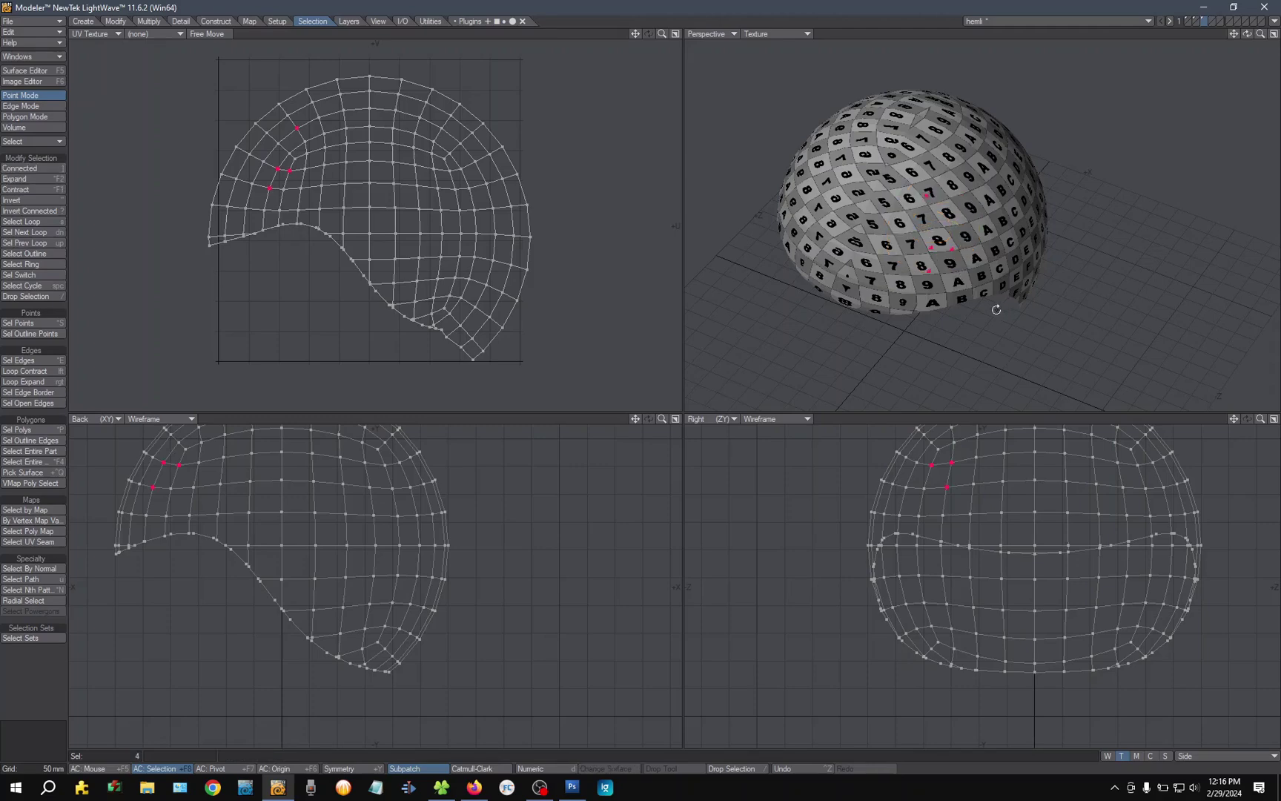
alt+drag(996, 309, 1016, 181)
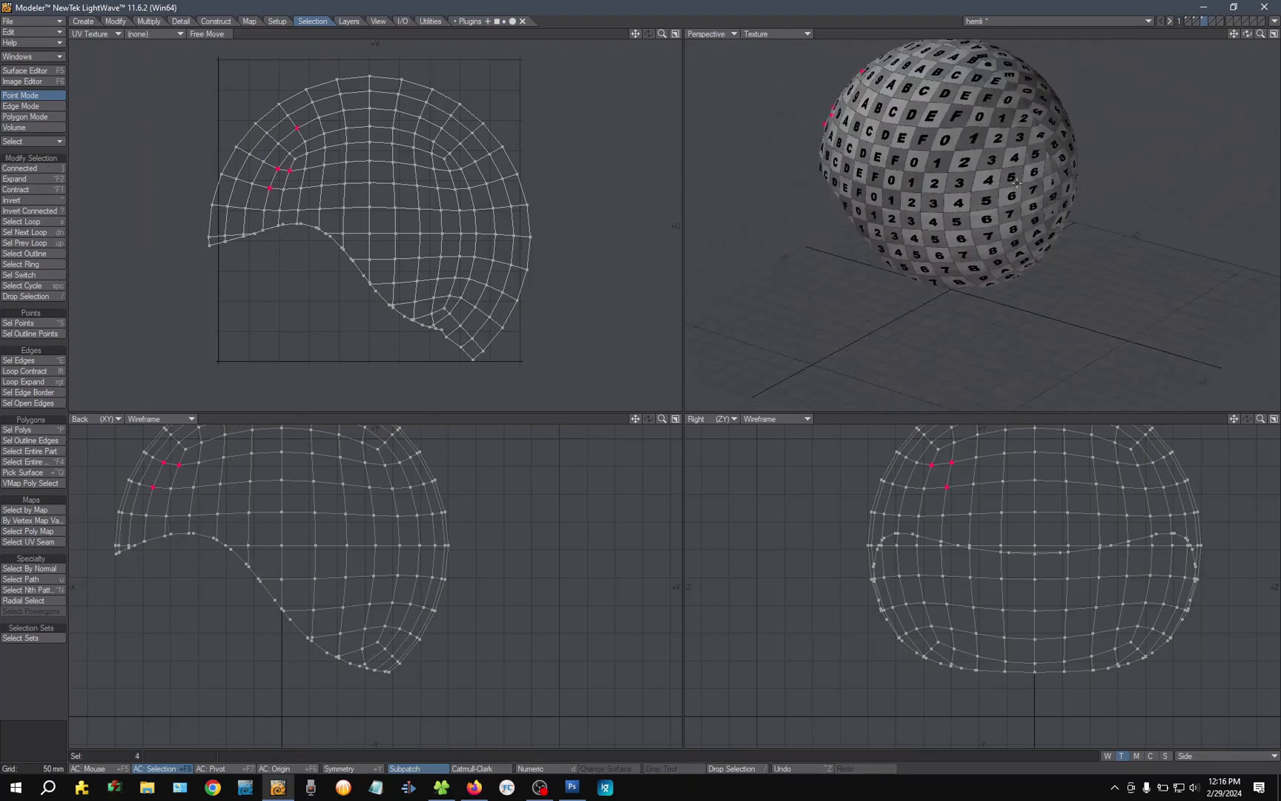
click(952, 33)
mouse_move(968, 151)
right_down()
mouse_move(905, 199)
mouse_move(991, 228)
mouse_move(988, 209)
mouse_move(938, 182)
mouse_move(957, 175)
mouse_move(986, 193)
right_up()
click(881, 33)
Step: Reframe the helmet view and bring up Firefox showing the ArmorPaint 'Real-Time Path Tracing' video
alt+drag(829, 234, 962, 156)
alt+shift+drag(962, 155, 1004, 146)
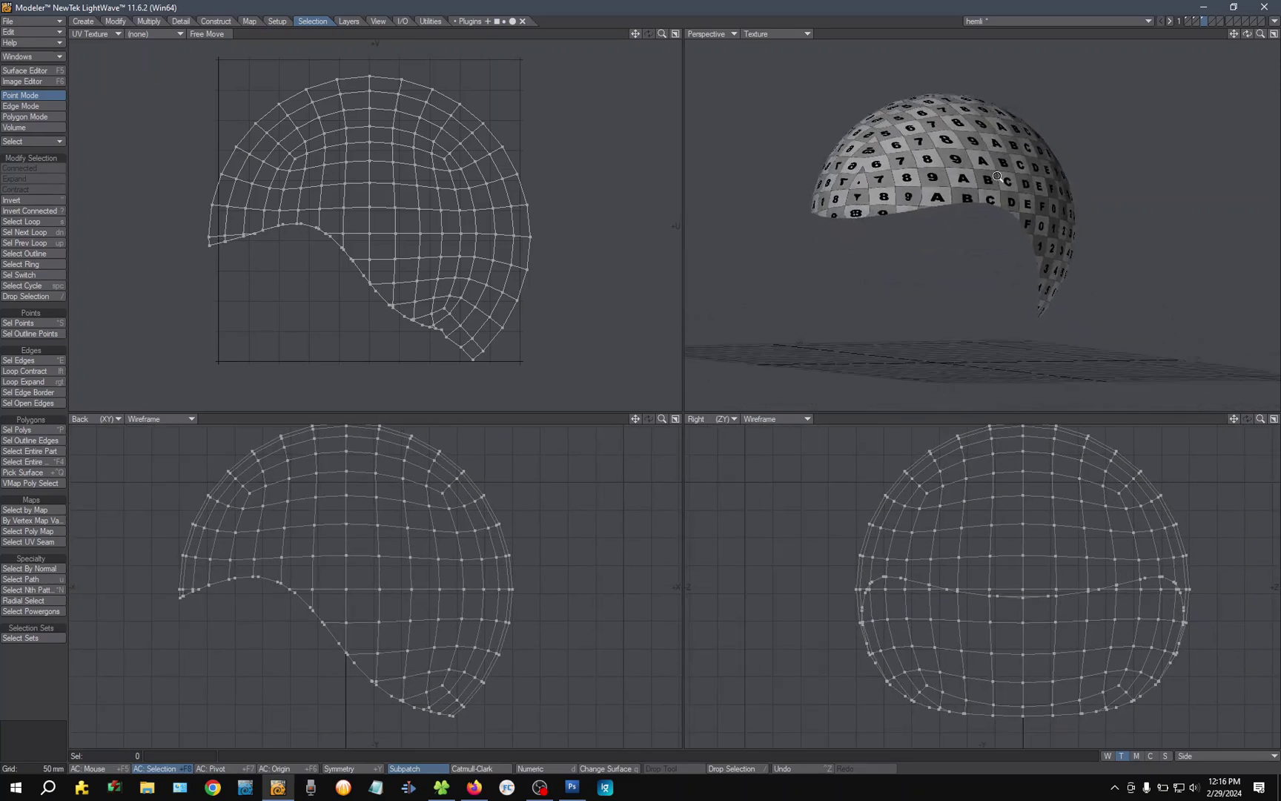
scroll(1005, 173, up, 1)
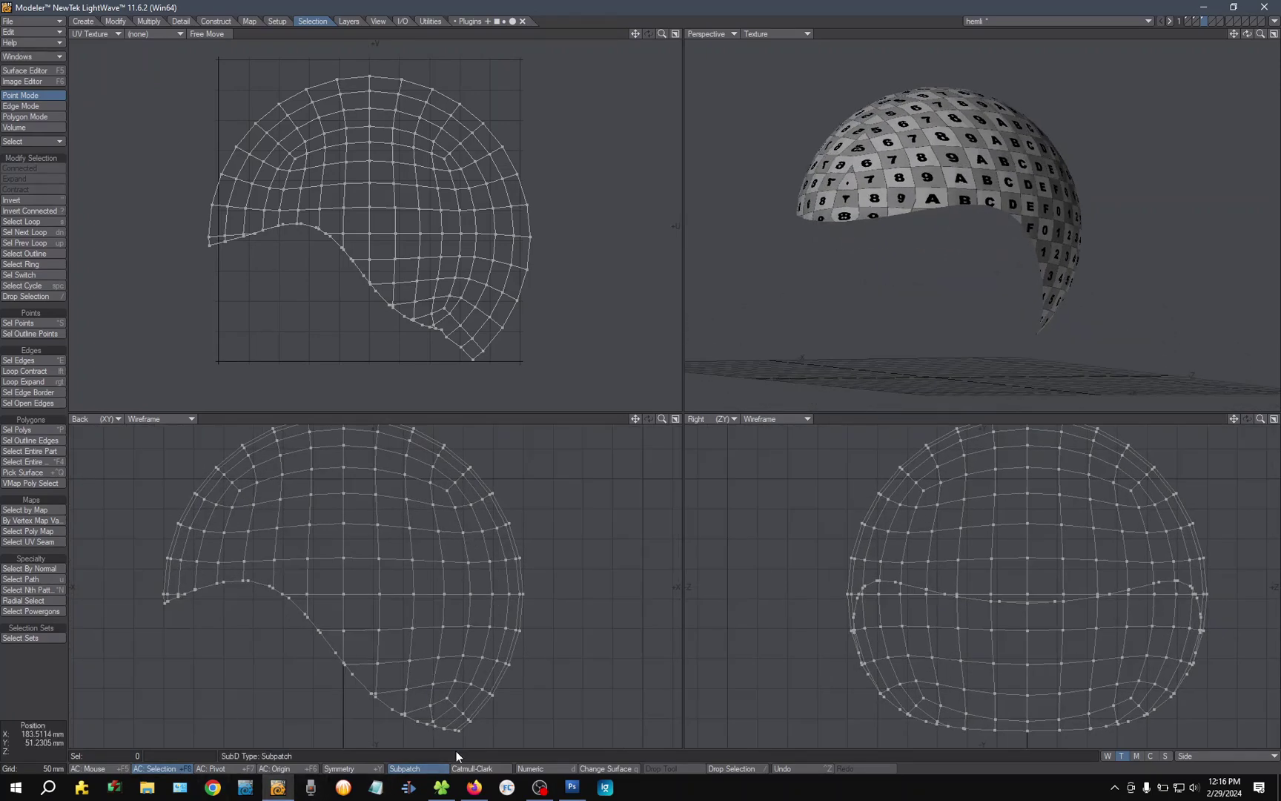
click(476, 795)
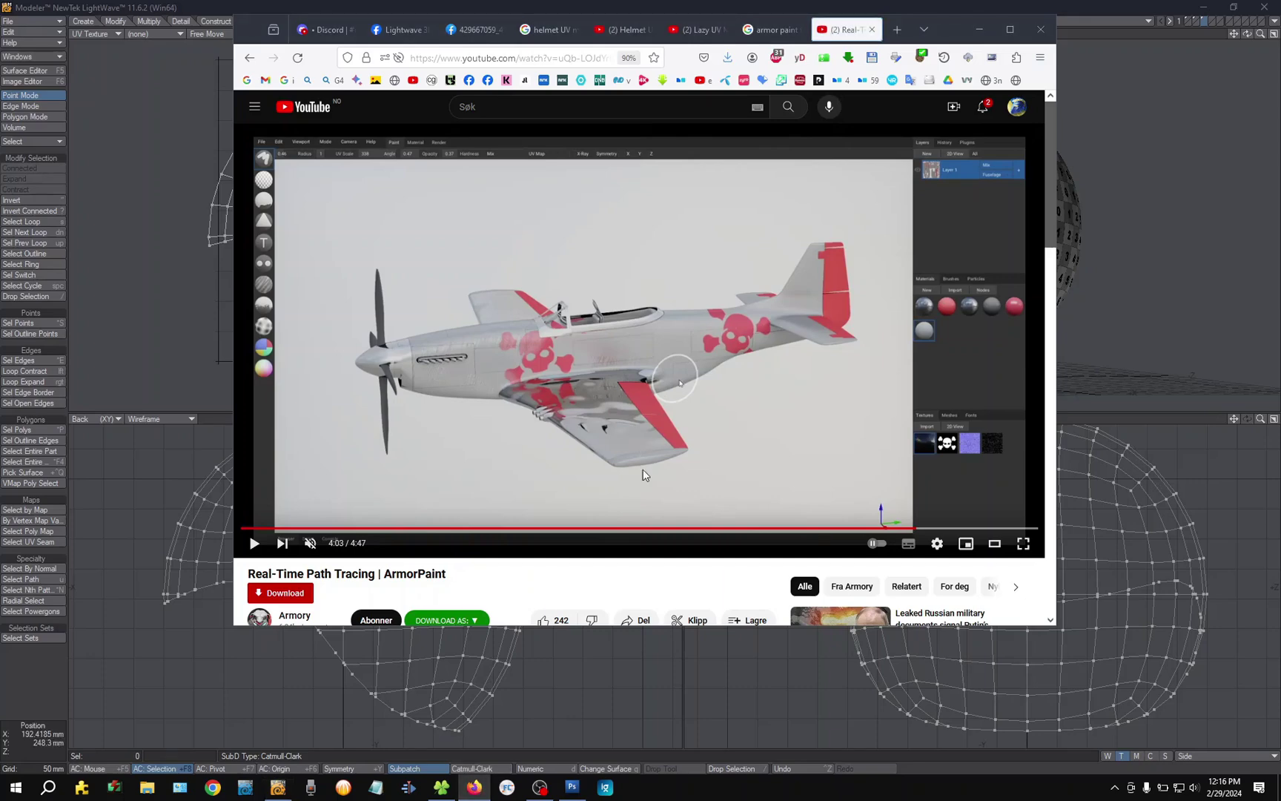